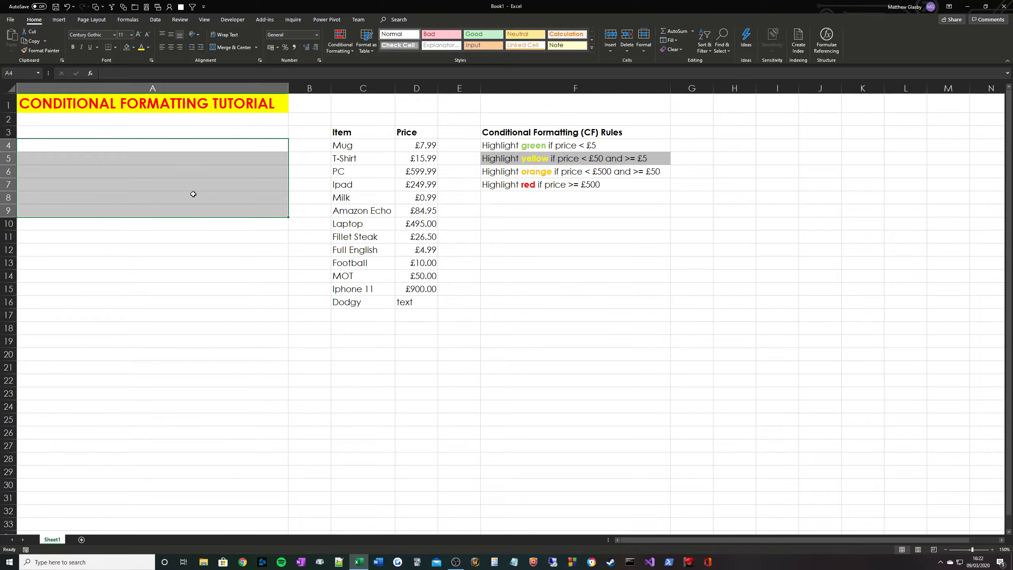
Fill the title cell A1 with the standard light green colour
click(103, 103)
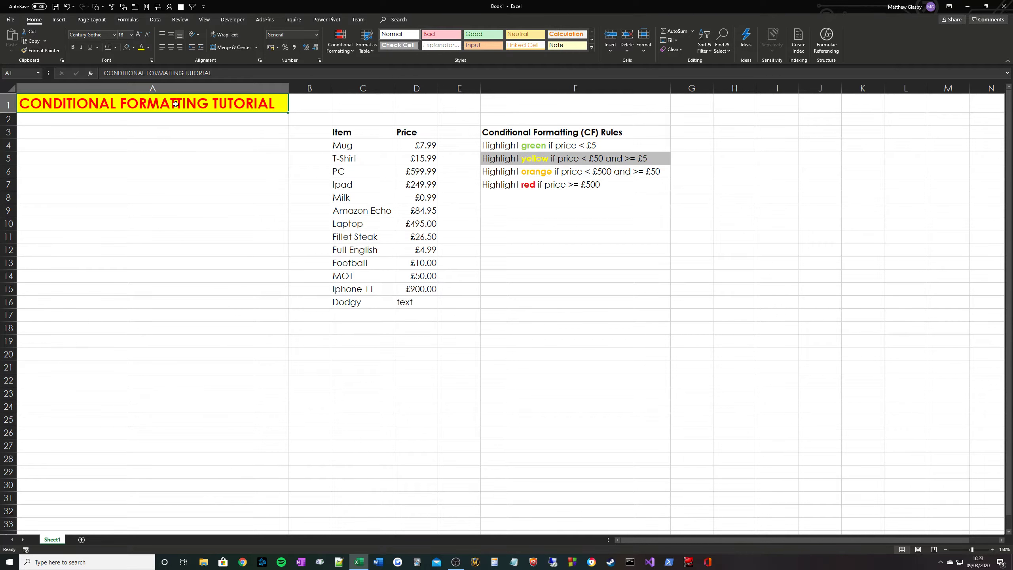
click(136, 48)
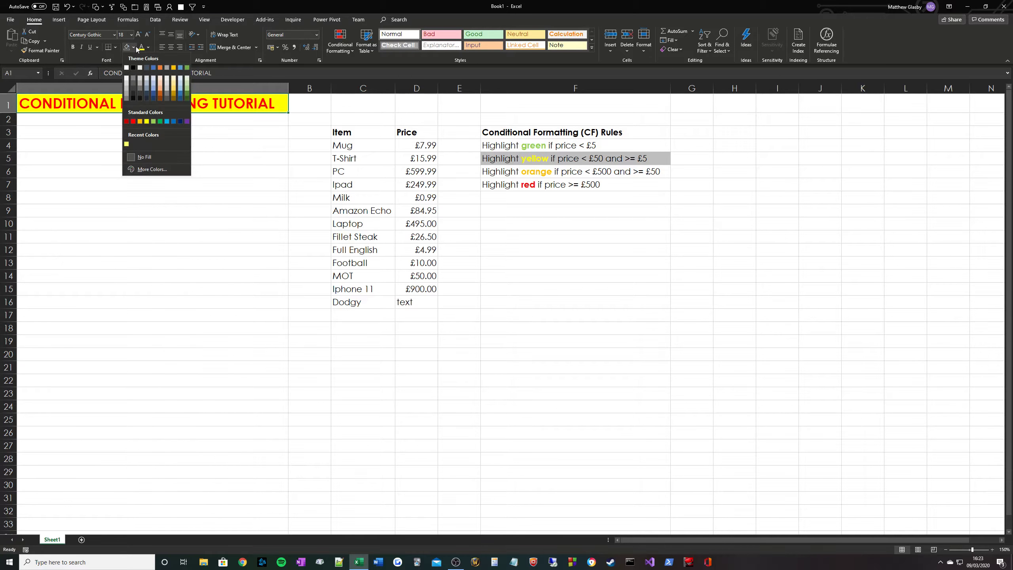
click(155, 121)
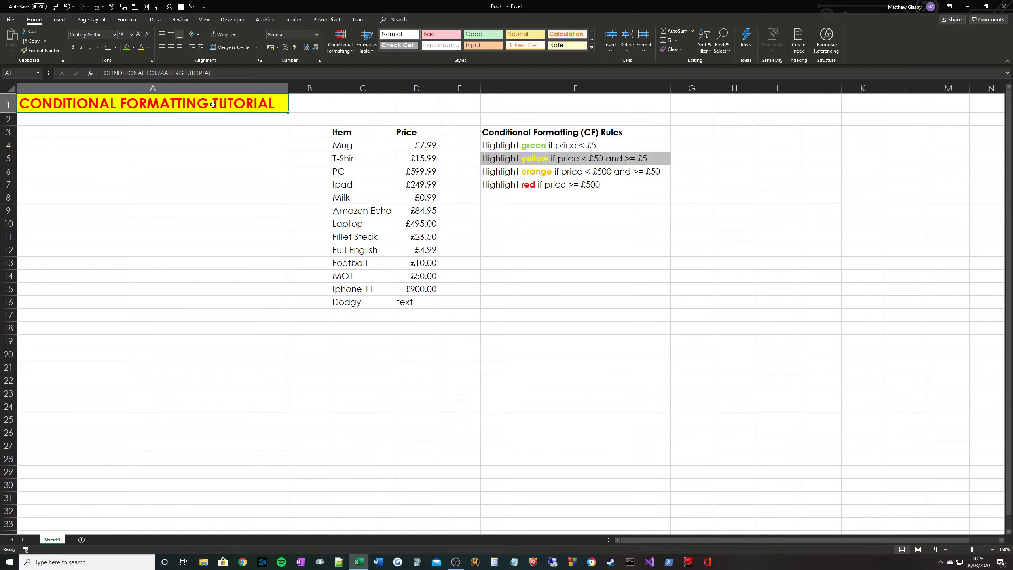
Open the Conditional Formatting Rules Manager from cell A1 and list the rules for This Worksheet
click(335, 51)
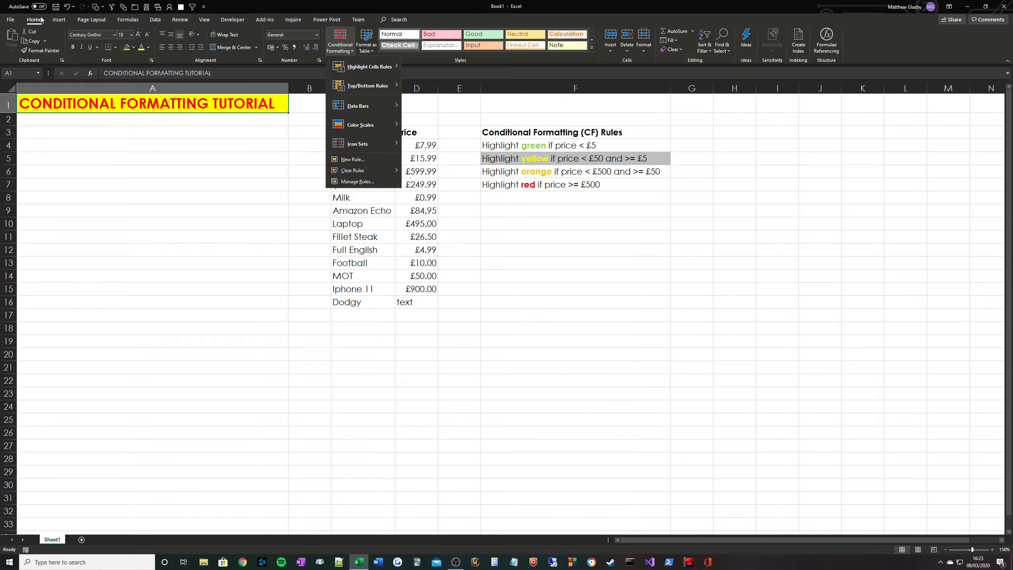
mouse_move(333, 62)
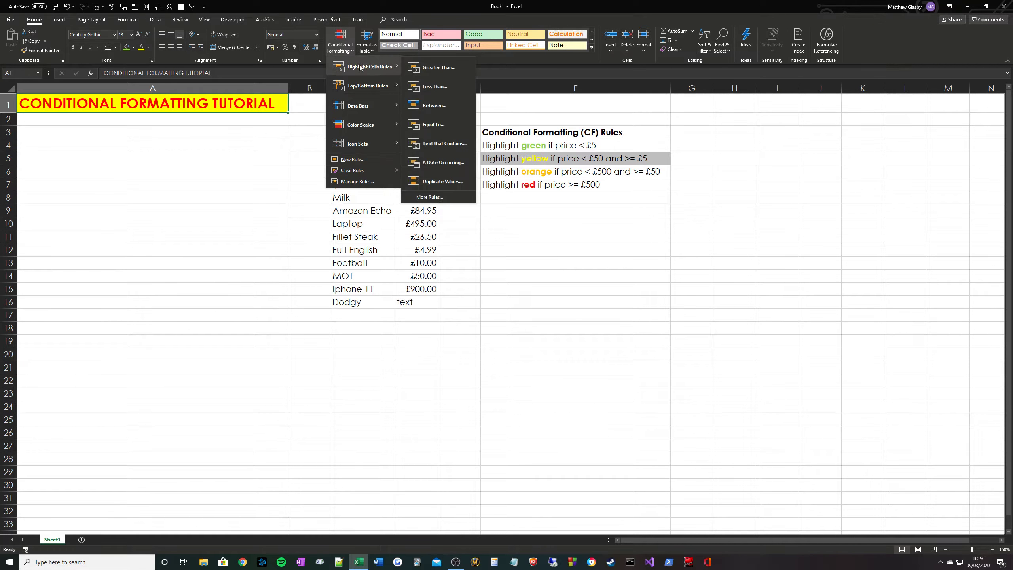
click(356, 181)
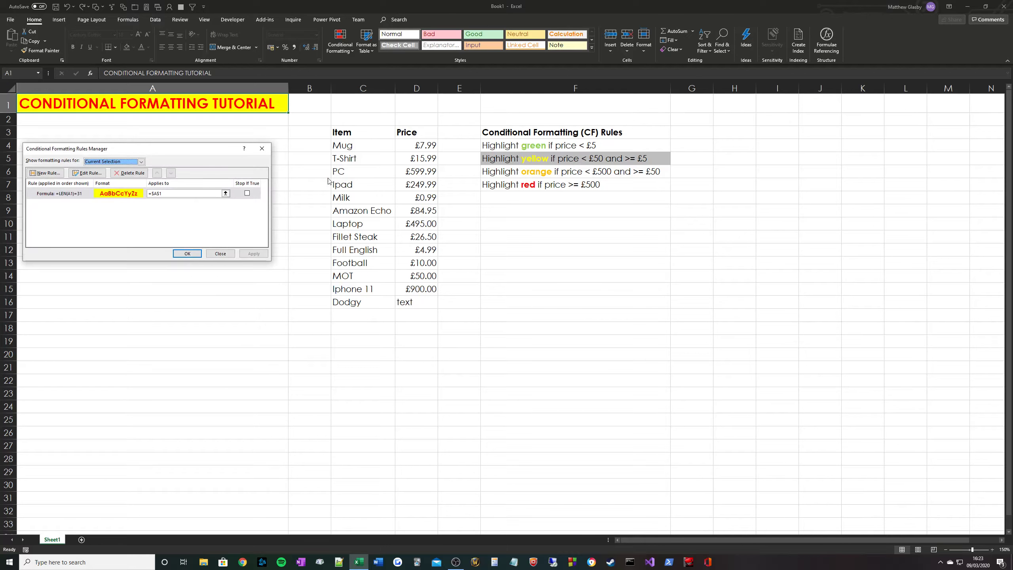
click(82, 193)
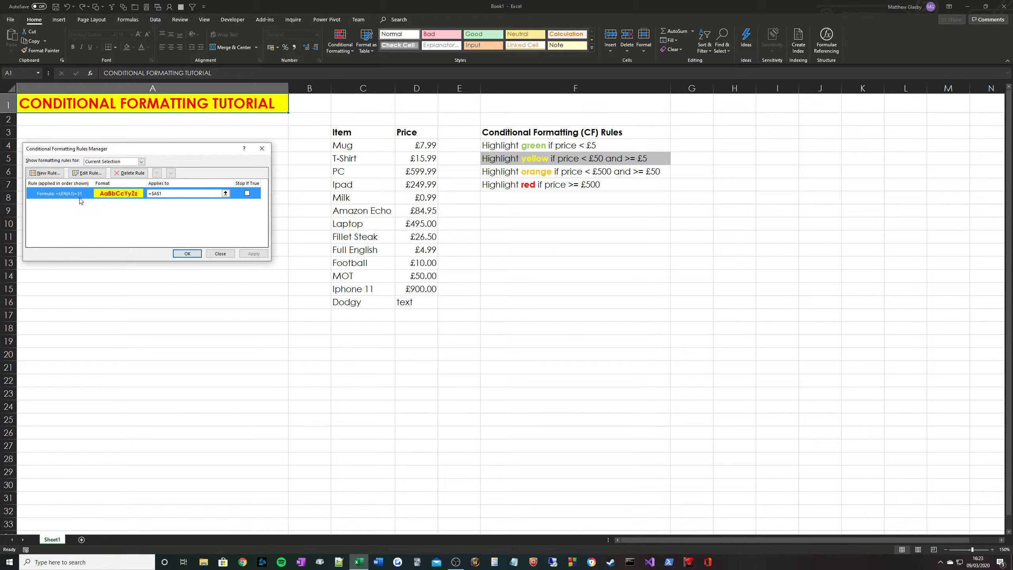
click(122, 162)
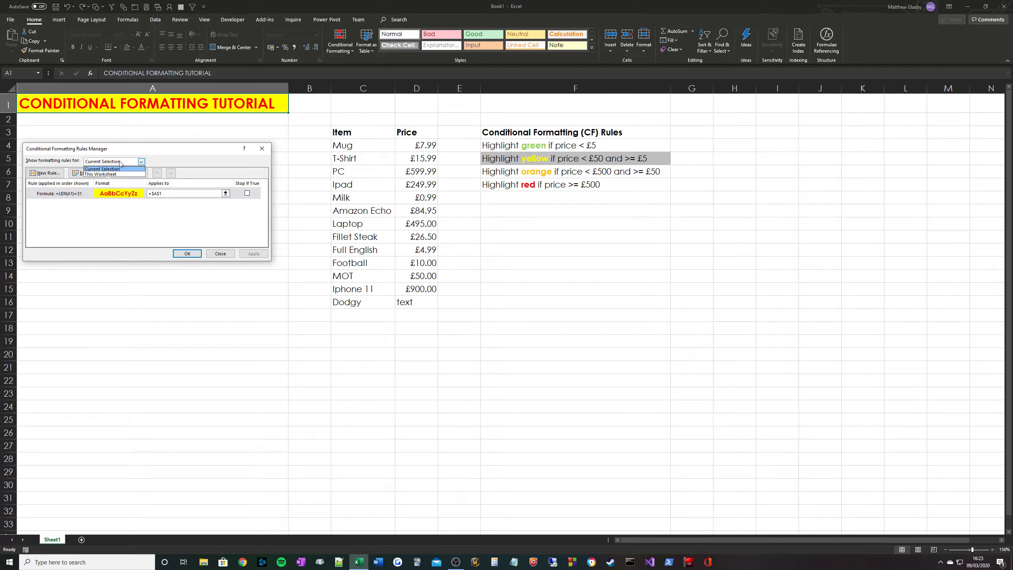
click(104, 174)
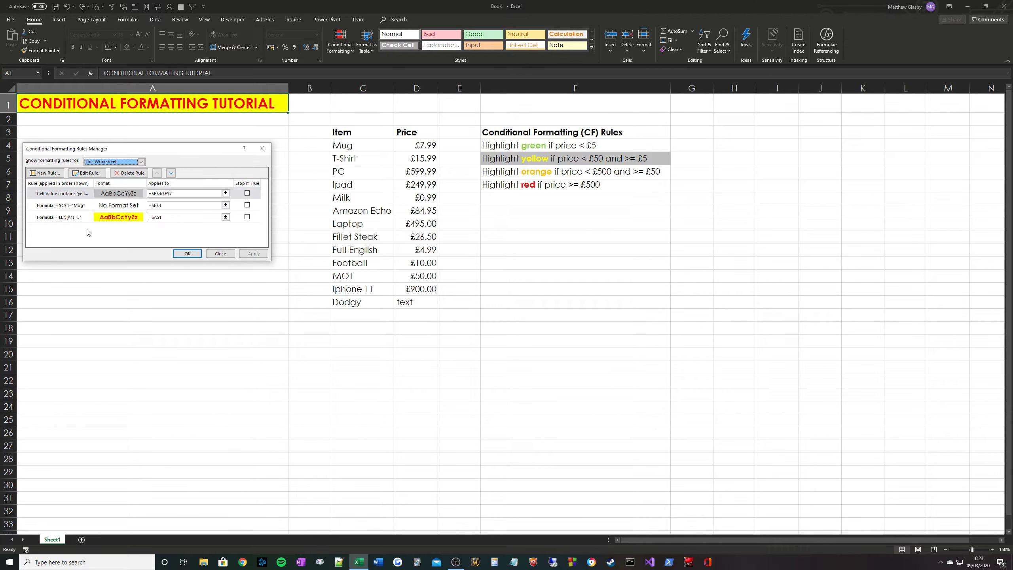
Delete the "Mug" formula rule on cell E4, return the rule list to Current Selection and save the changes
click(79, 205)
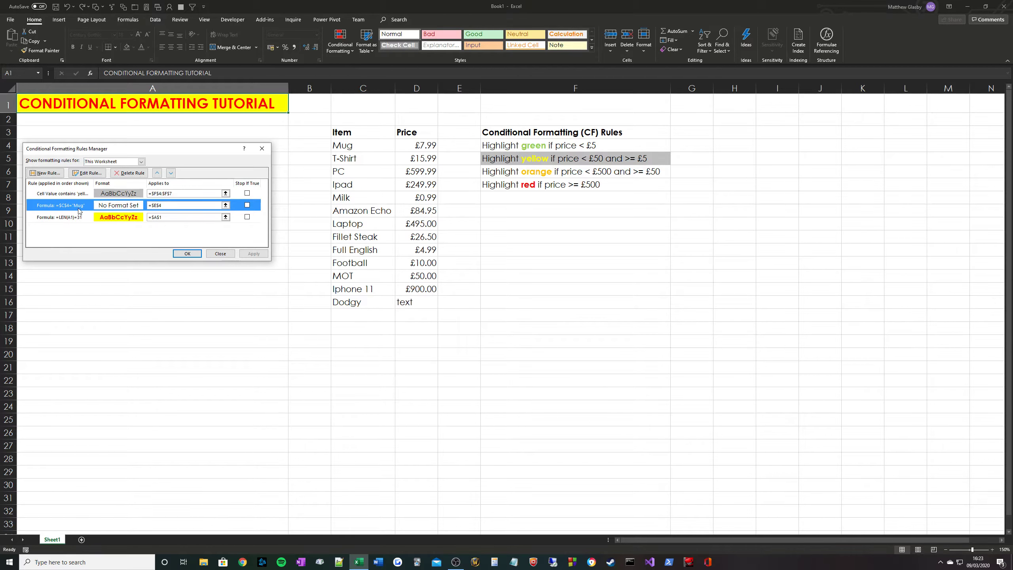
click(132, 173)
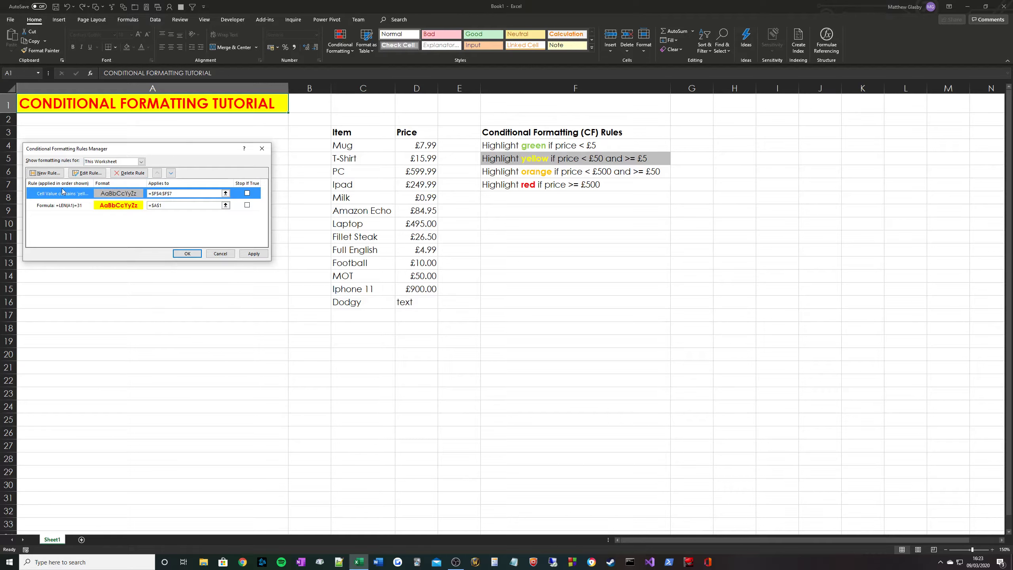
click(83, 205)
click(106, 161)
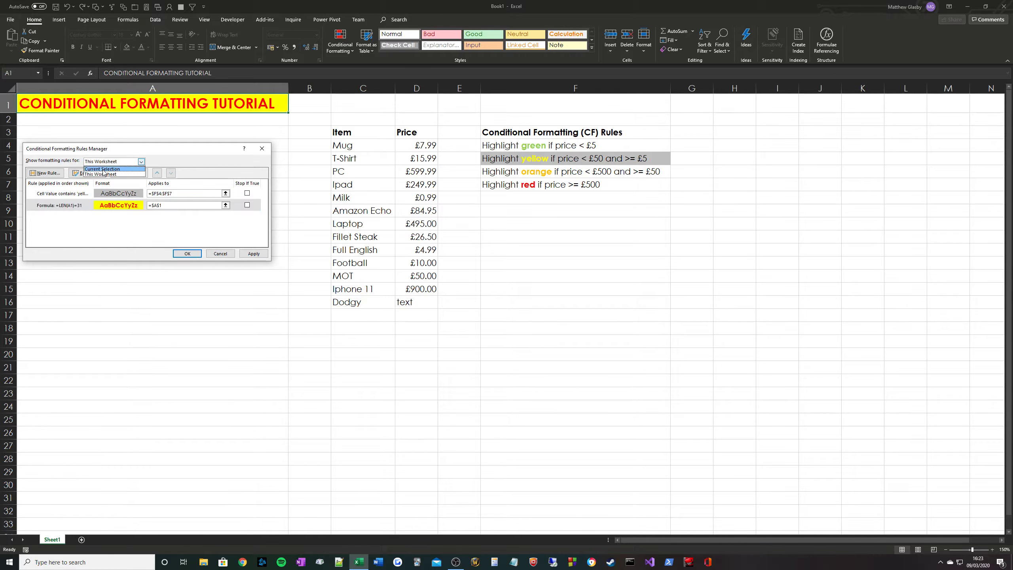
click(97, 168)
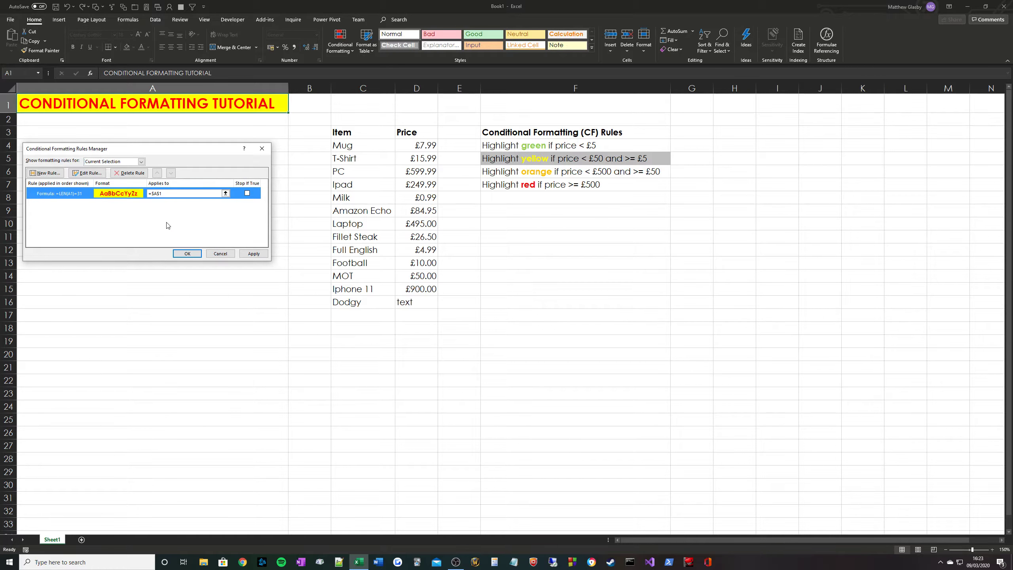
click(195, 253)
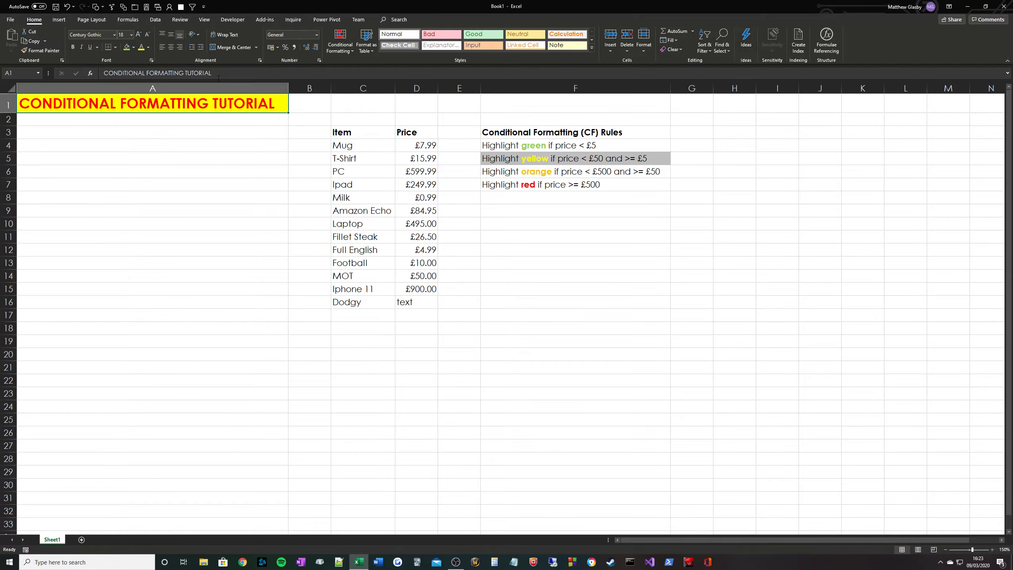
Check the title's character count with =LEN(A1) in cell A4 and clear that cell again
click(170, 140)
text(=LEN()
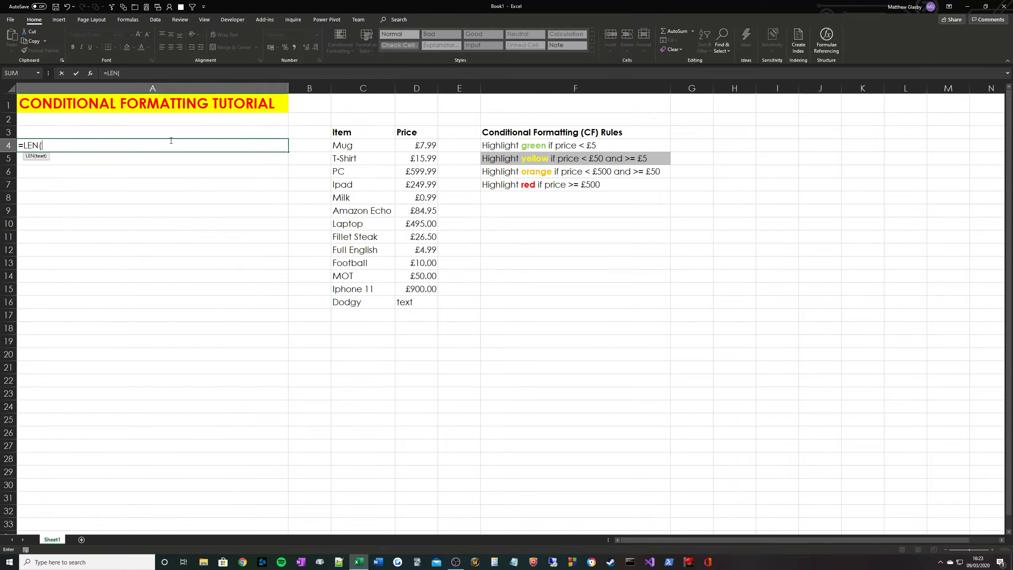
click(124, 110)
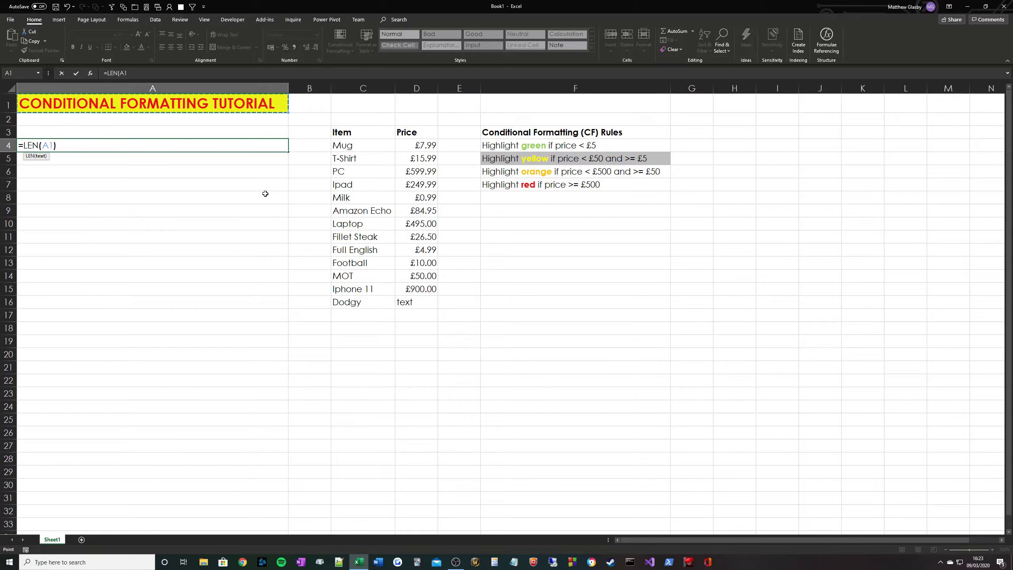
key(Return)
key(Up)
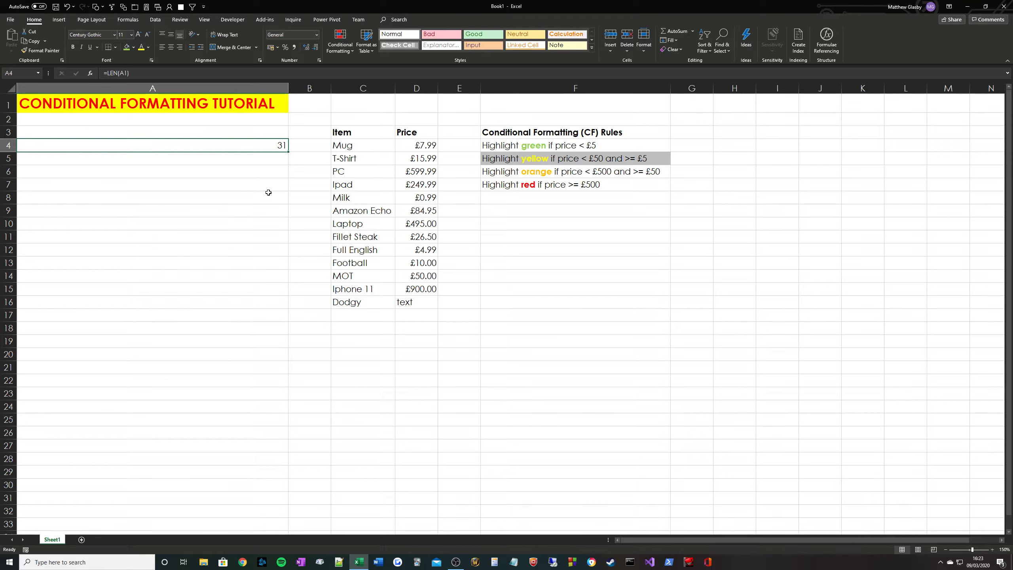
key(Delete)
Change the title in A1 to "CONDITIONAL FORMATTING TUTORIALS" to test its length-based formatting rule
key(Up)
key(Up)
key(Up)
click(245, 77)
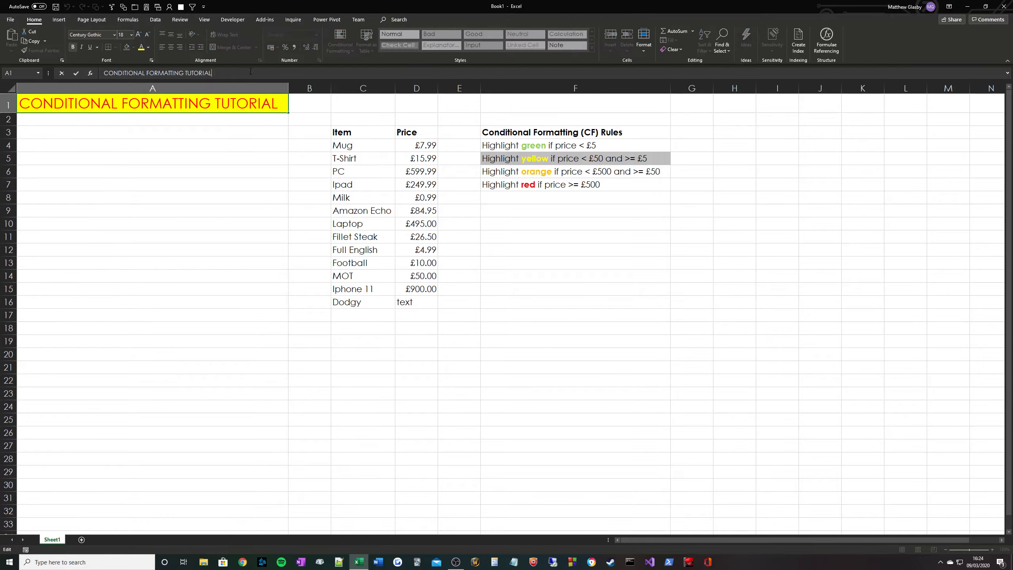
text(S)
key(Return)
click(153, 103)
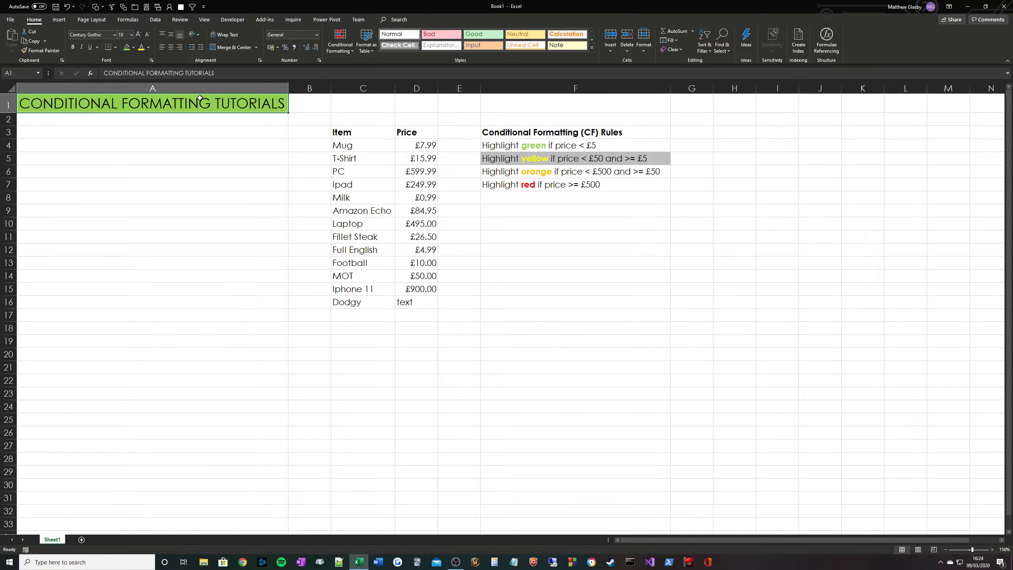
Remove the title cell's fill and reapply the standard light green fill
click(134, 47)
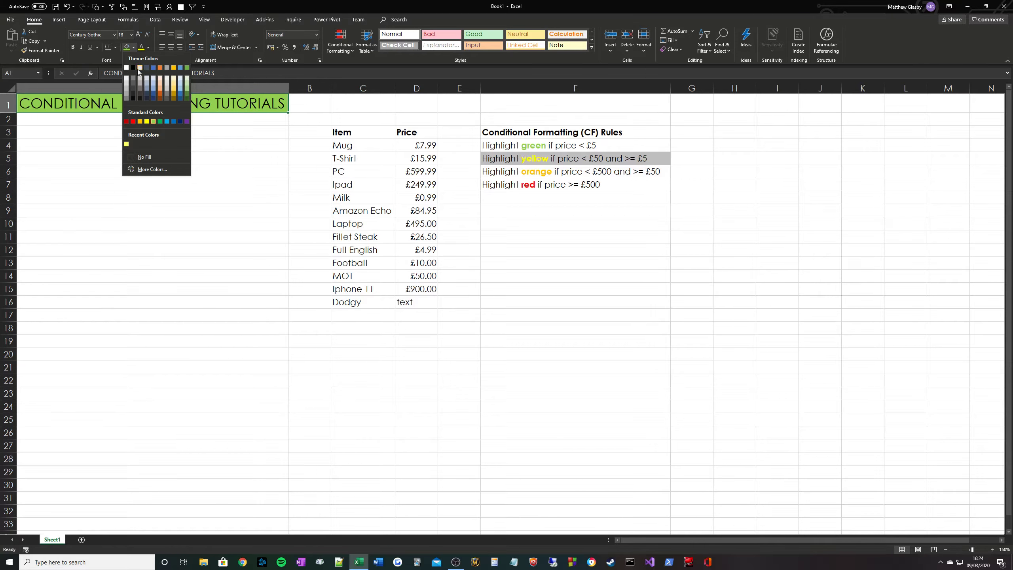
click(150, 155)
click(134, 47)
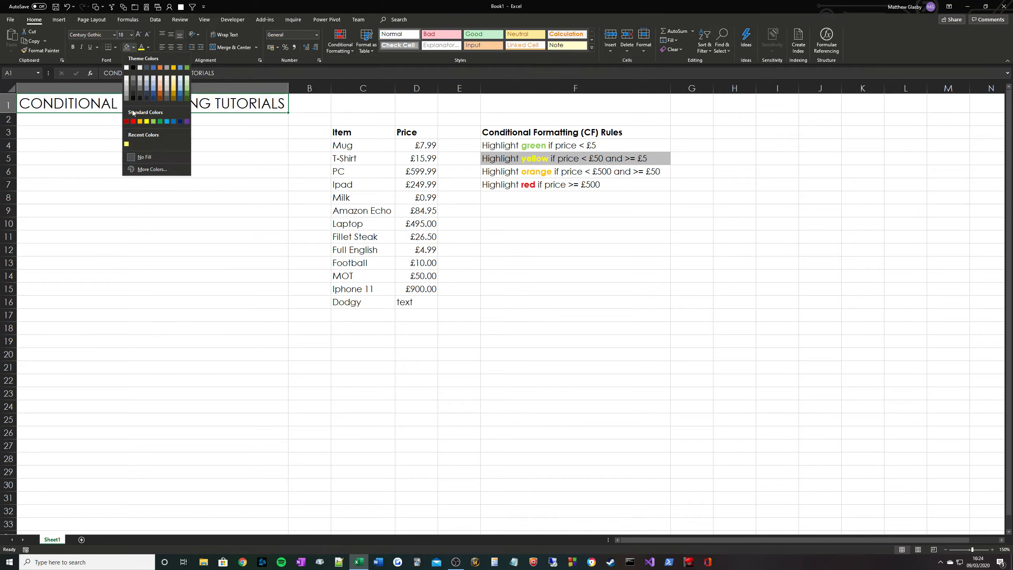
click(152, 122)
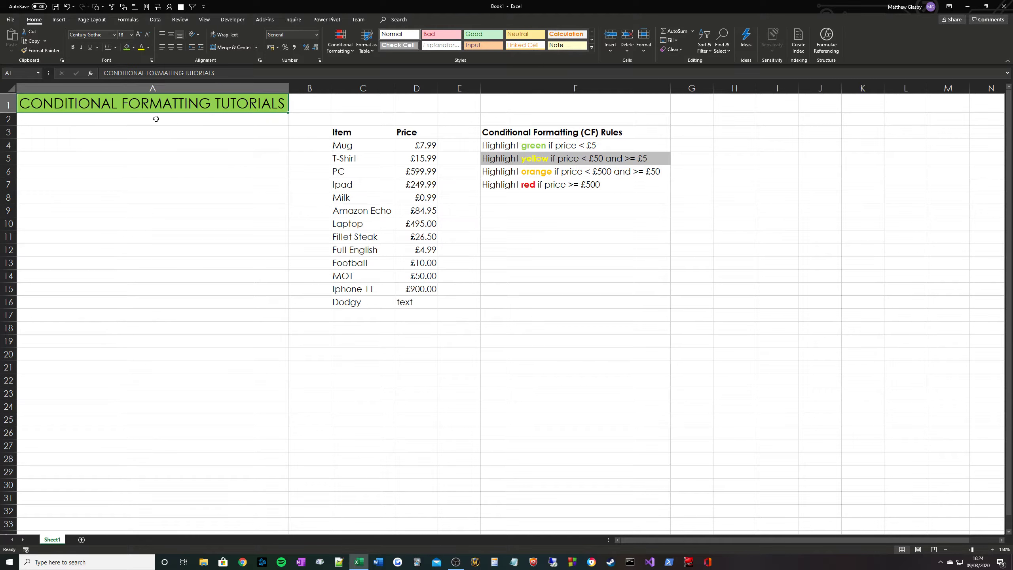
Review the conditional formatting rule attached to title cell A1 in the rules manager and close it
click(347, 52)
click(361, 181)
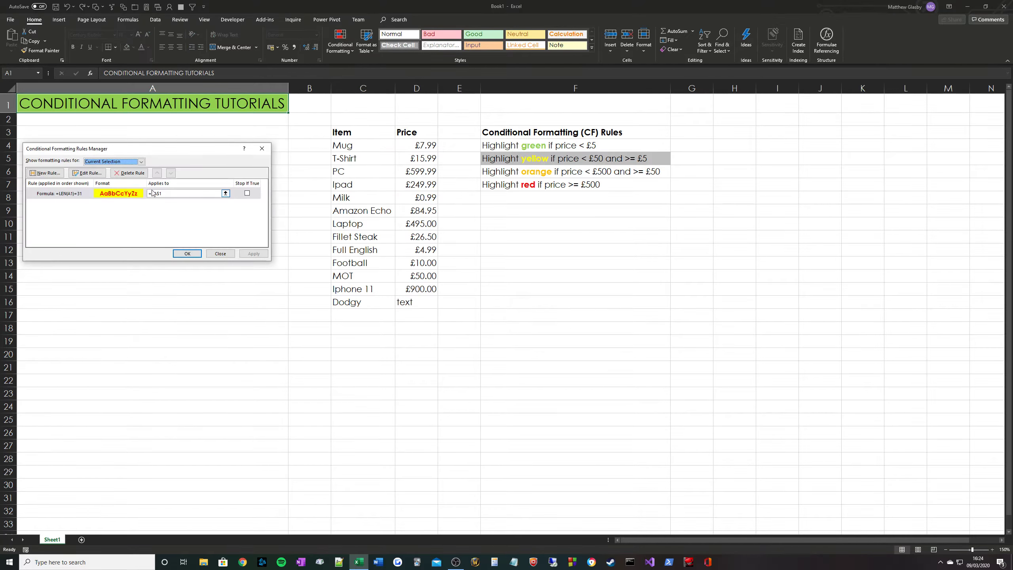
click(187, 254)
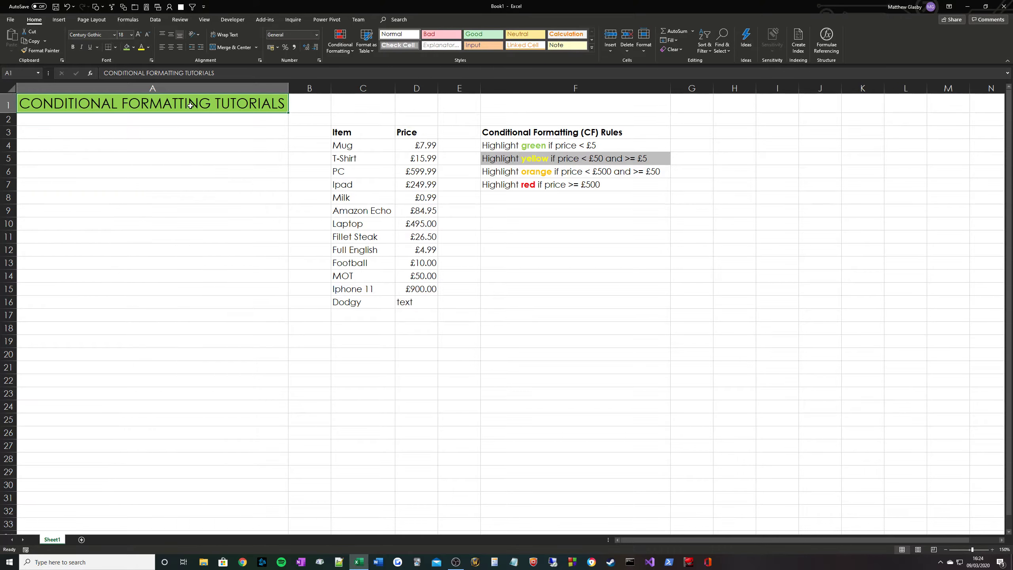
Remove the final S from the title in A1 so it reads "CONDITIONAL FORMATTING TUTORIAL"
click(220, 76)
key(BackSpace)
key(Return)
key(Up)
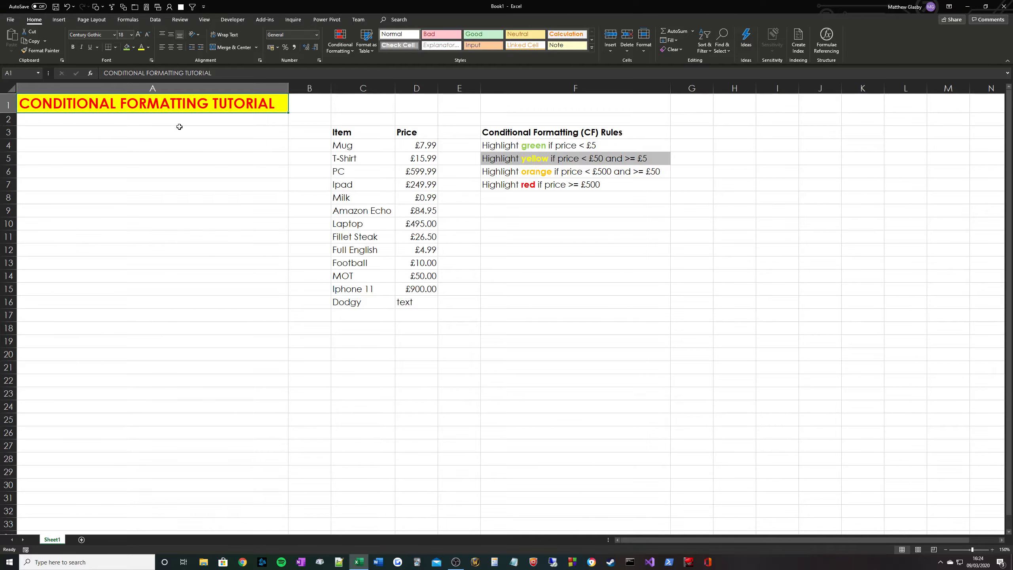
Examine the item and price table in C3:D16 and the list of highlighting rules in F3:F7
drag(355, 134, 443, 313)
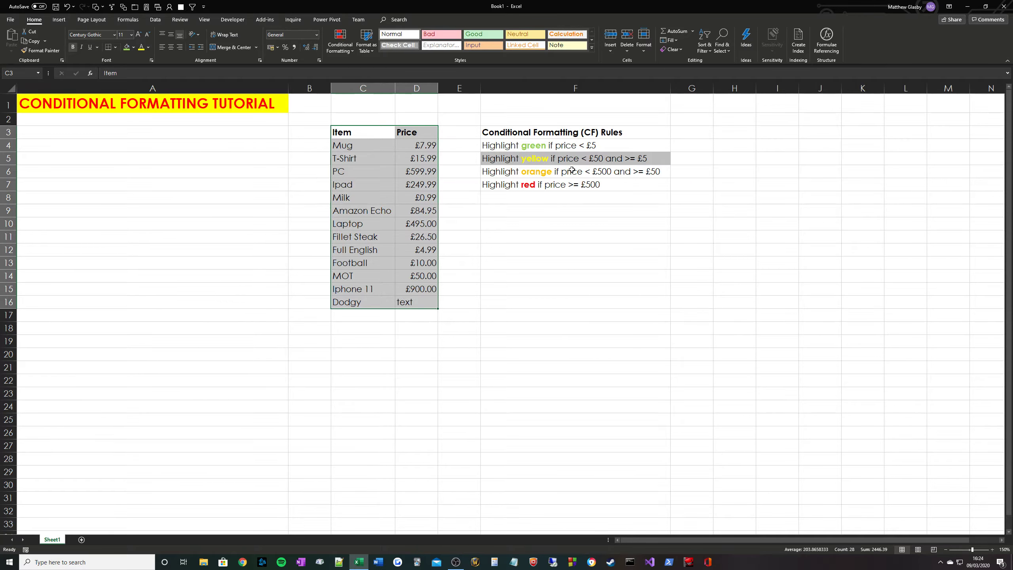
drag(580, 133, 594, 186)
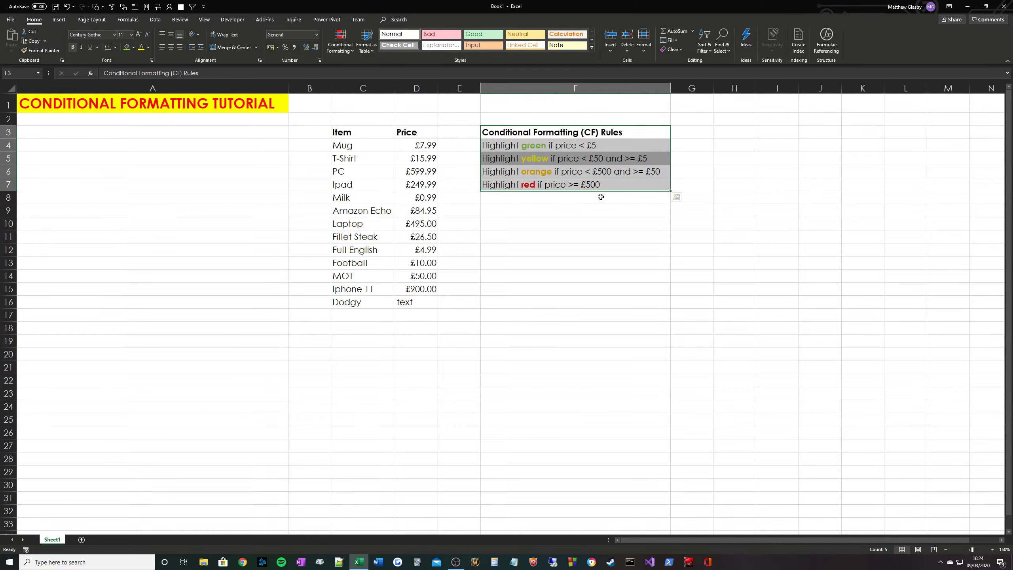
click(555, 157)
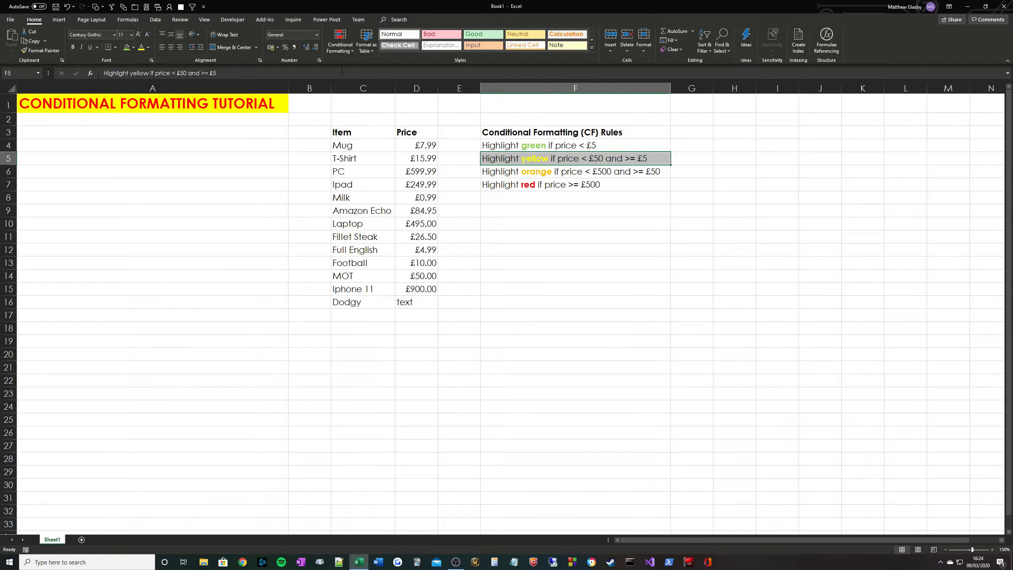
Start a Text That Contains highlighting rule on F4:F7 for cells containing "yellow"
drag(531, 145, 541, 188)
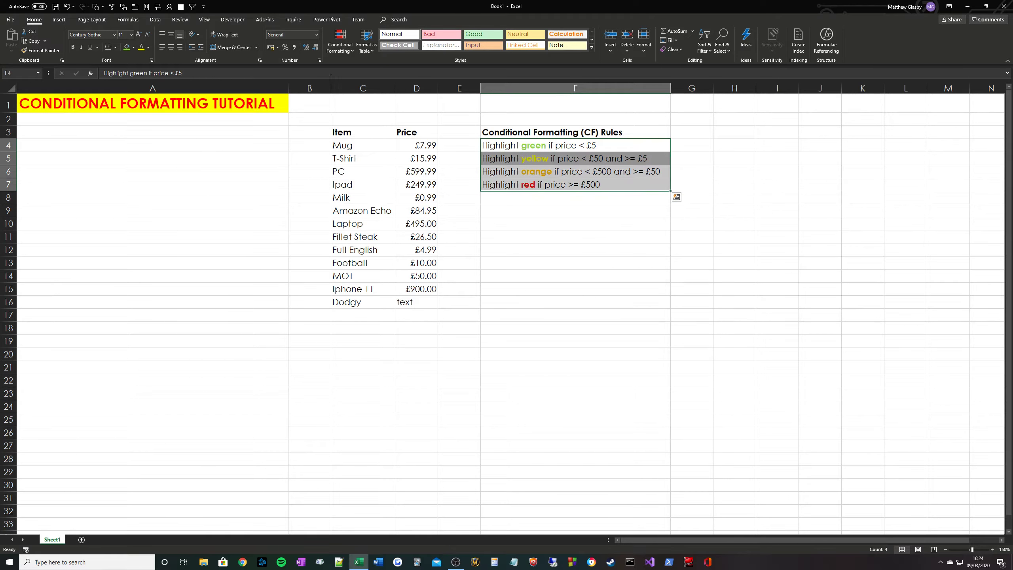
click(336, 48)
mouse_move(361, 66)
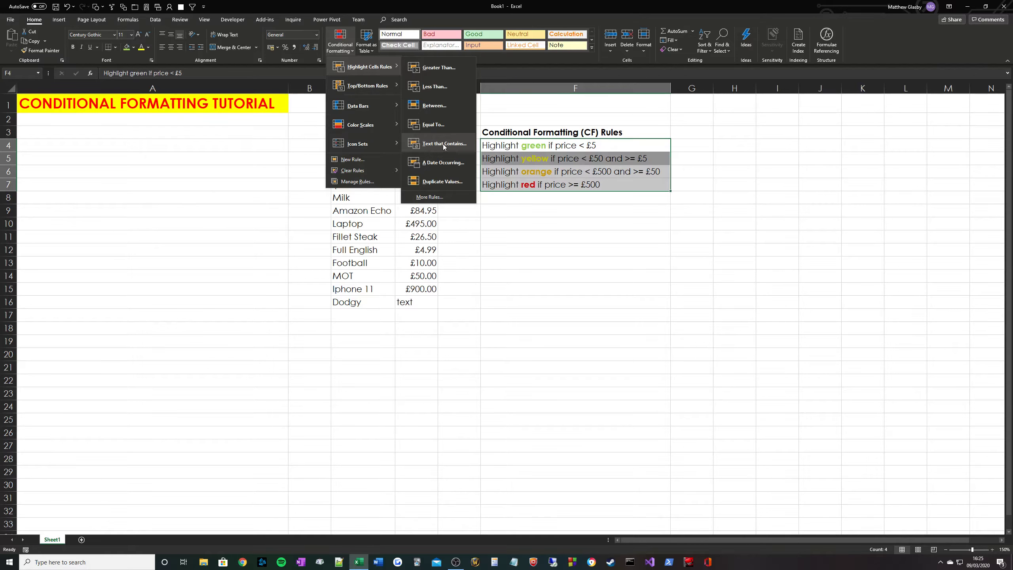
click(444, 144)
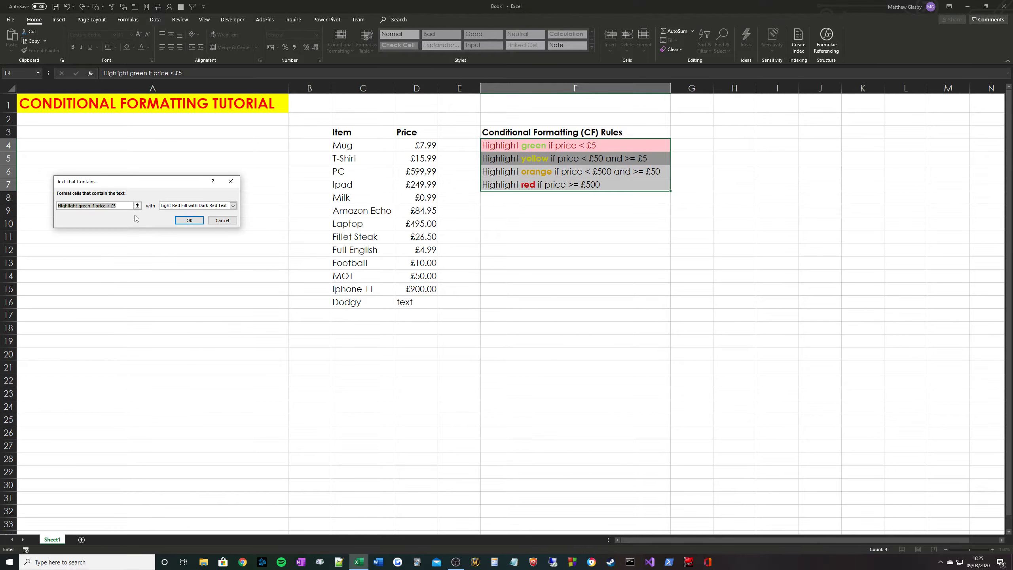
text(yellow)
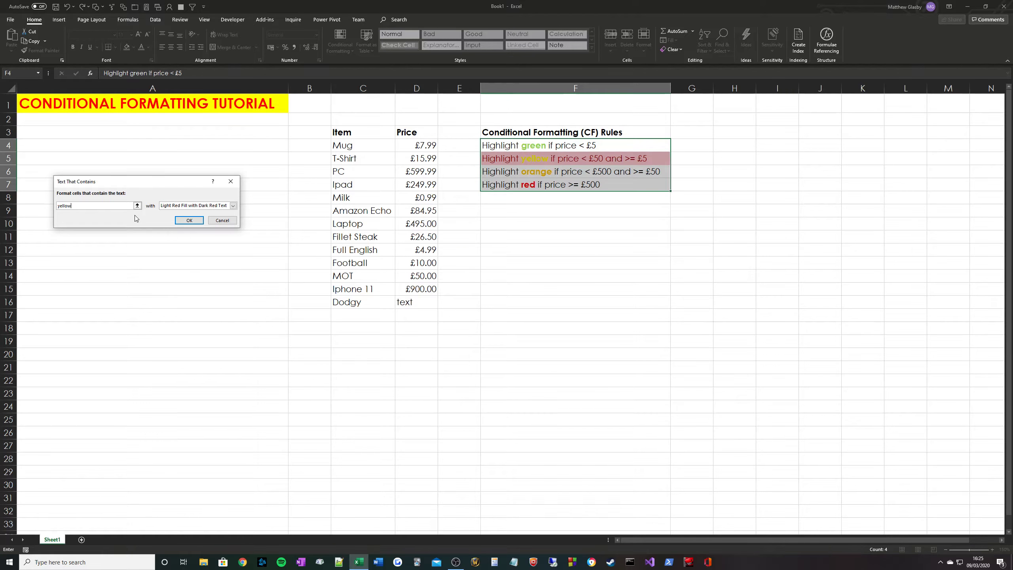
Give the "yellow" text rule a custom format with a grey background fill and apply it
click(233, 206)
click(180, 243)
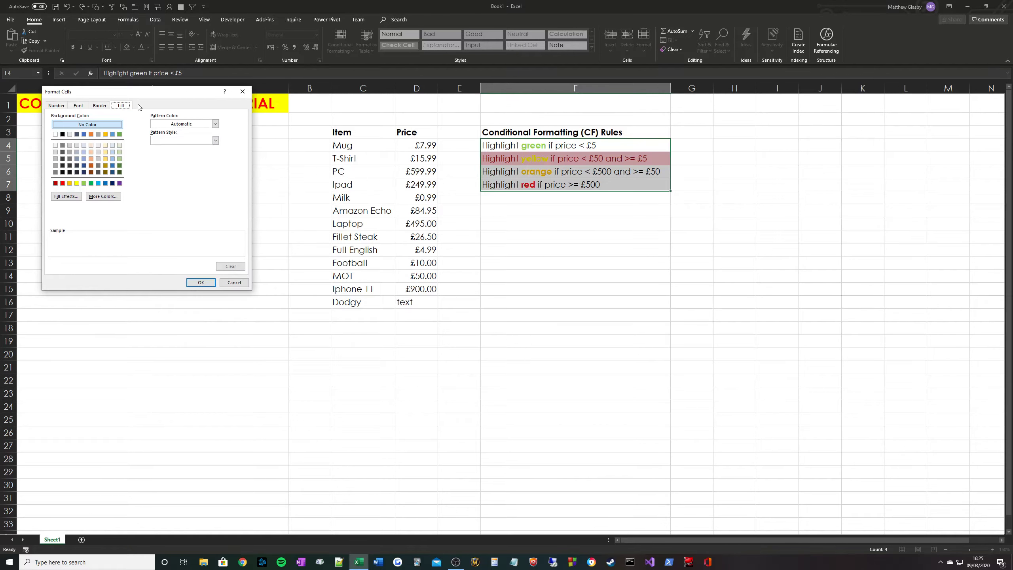
click(58, 160)
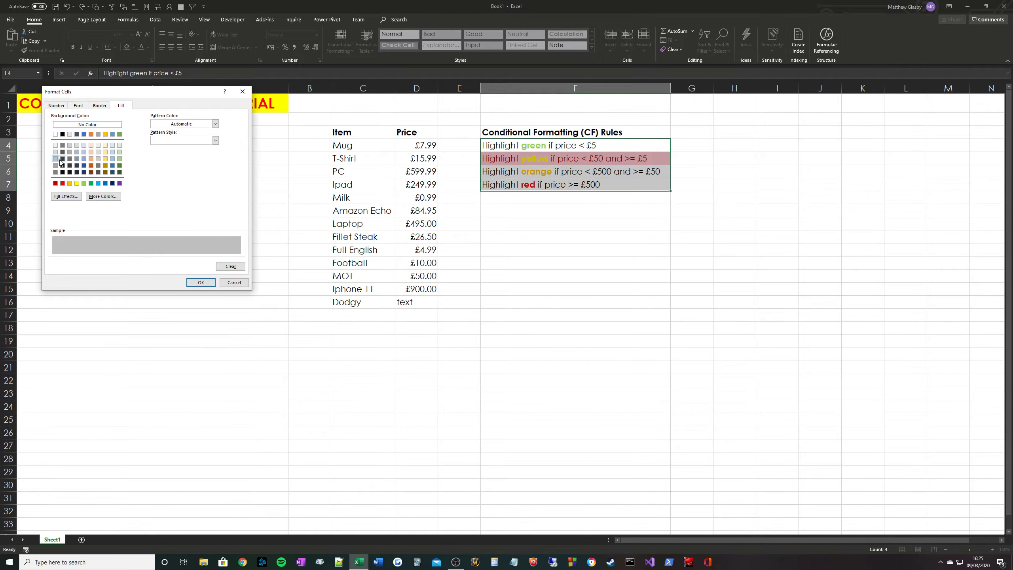
click(201, 282)
click(189, 221)
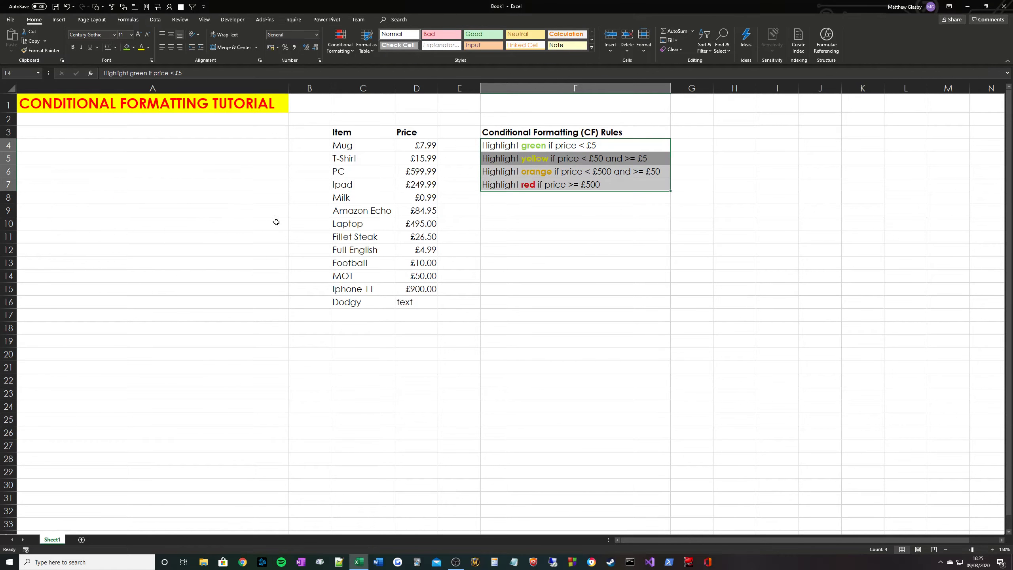
Remove the final w from the word "yellow" in F5 so it reads "yello"
click(566, 161)
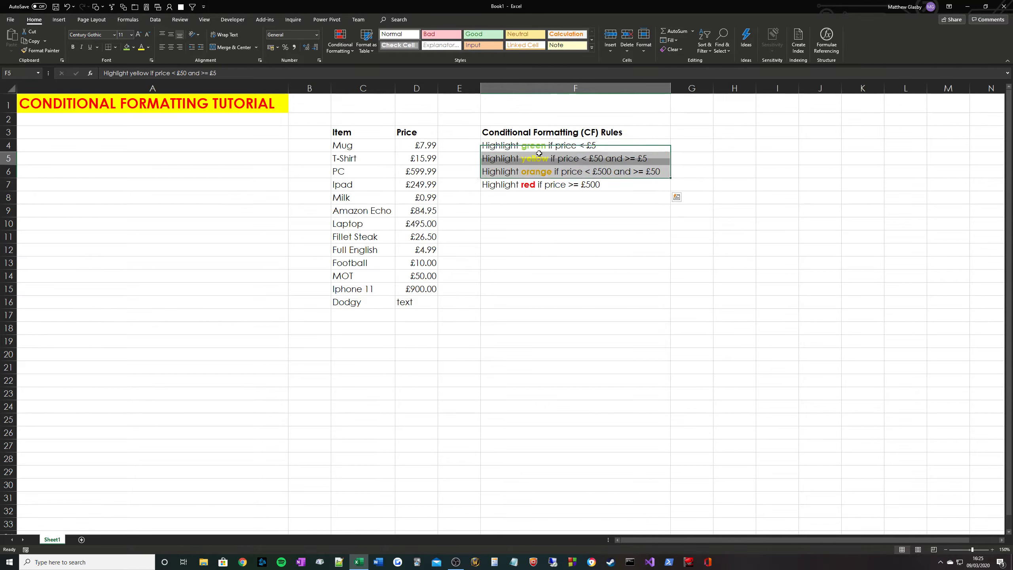
click(151, 74)
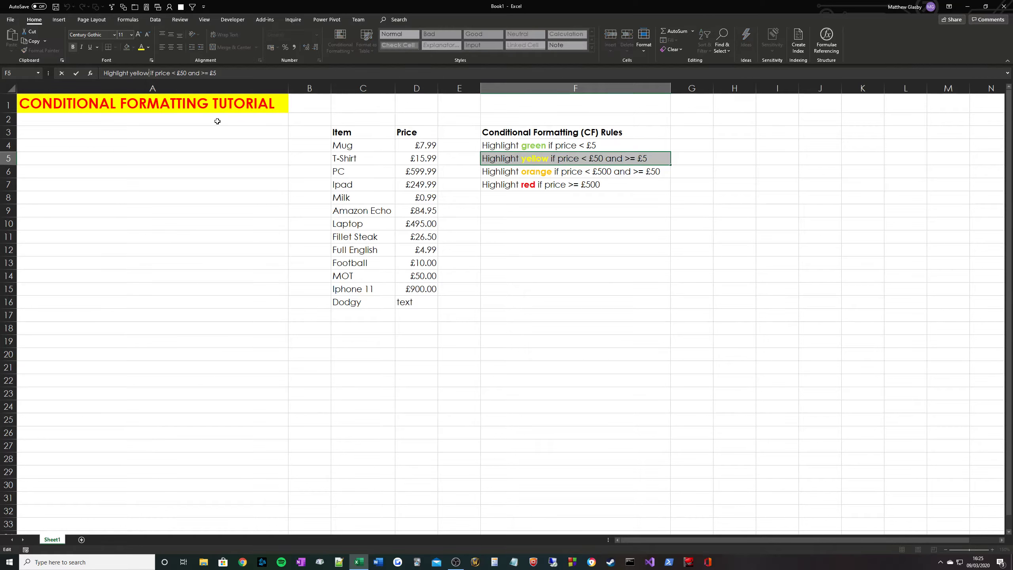
text(s)
key(BackSpace)
key(BackSpace)
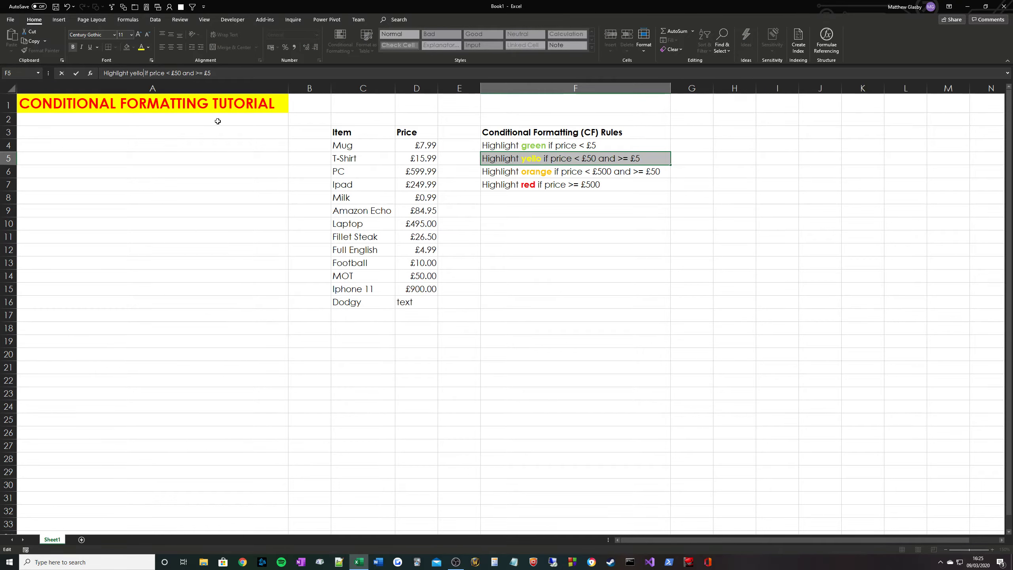
key(Return)
Restore the word "yellow" in F5 by adding the missing w
click(531, 161)
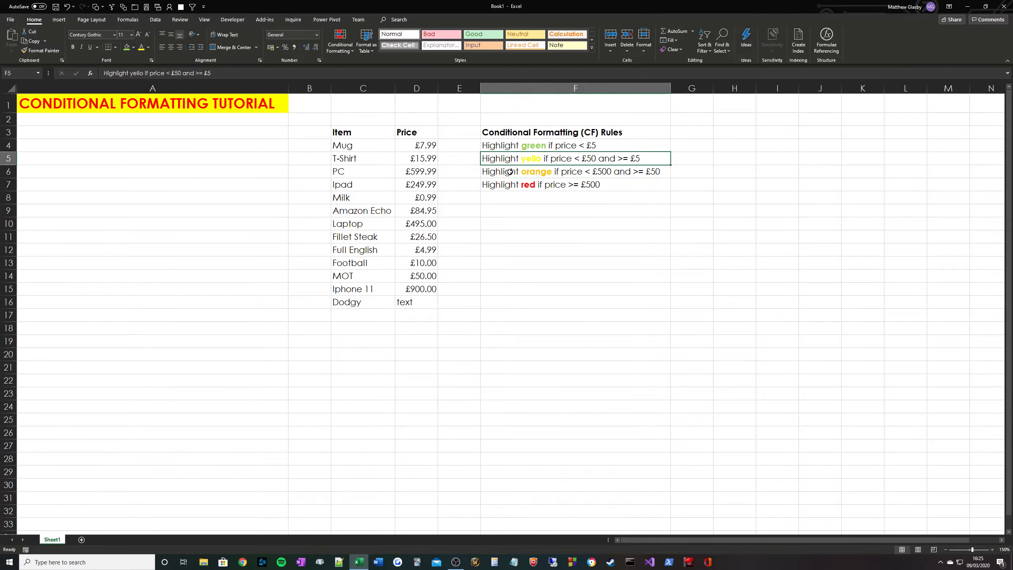
click(142, 73)
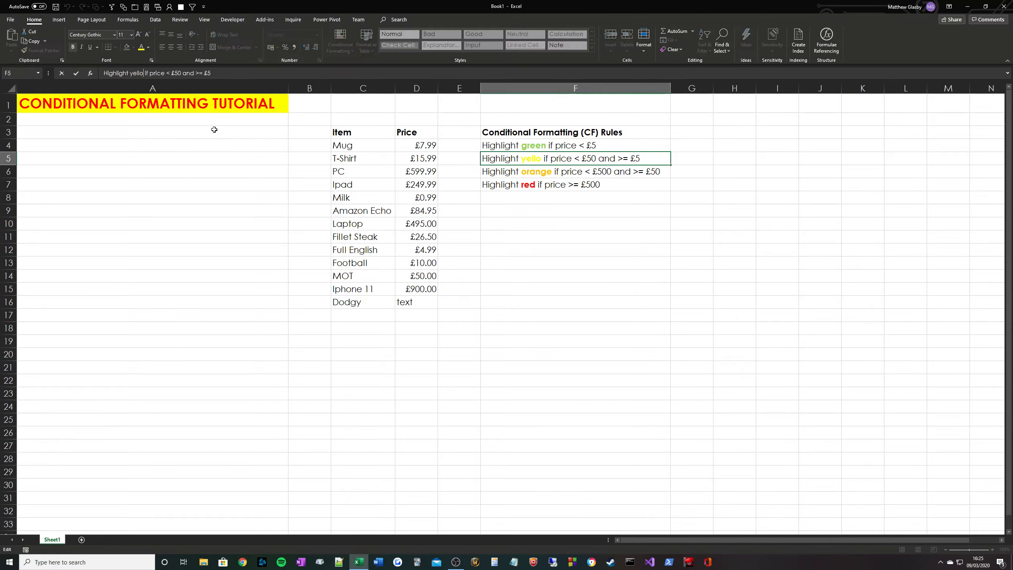
text(w)
key(ctrl+Return)
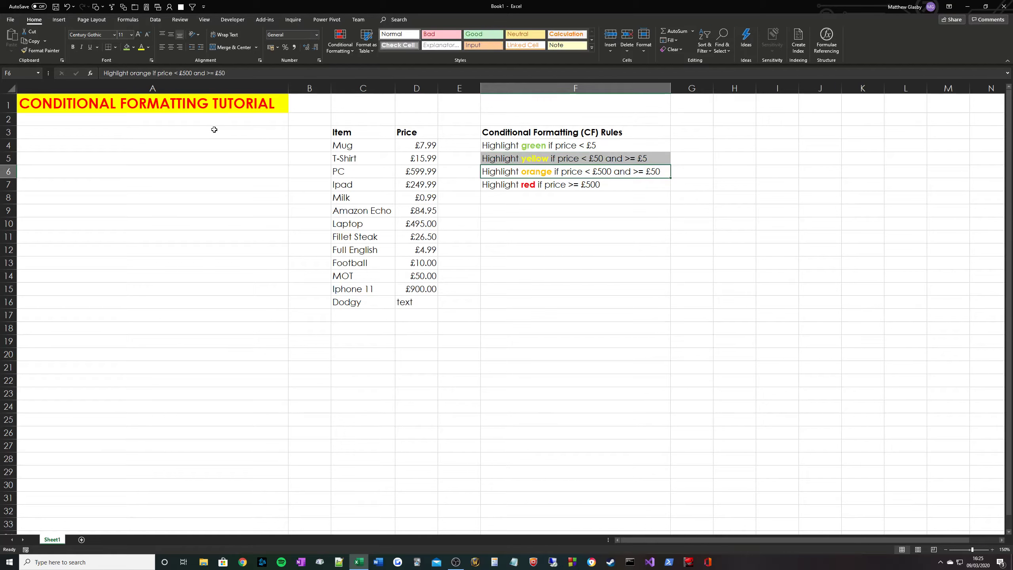
Shorten "yellow" to "yello" in F5 once more and restore the full word
click(145, 74)
key(BackSpace)
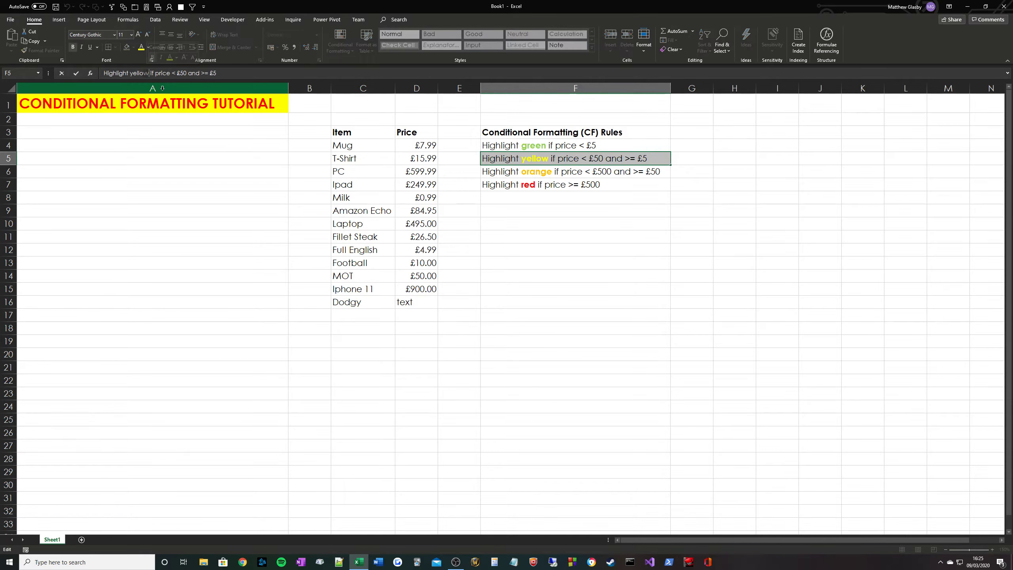
key(Return)
click(522, 159)
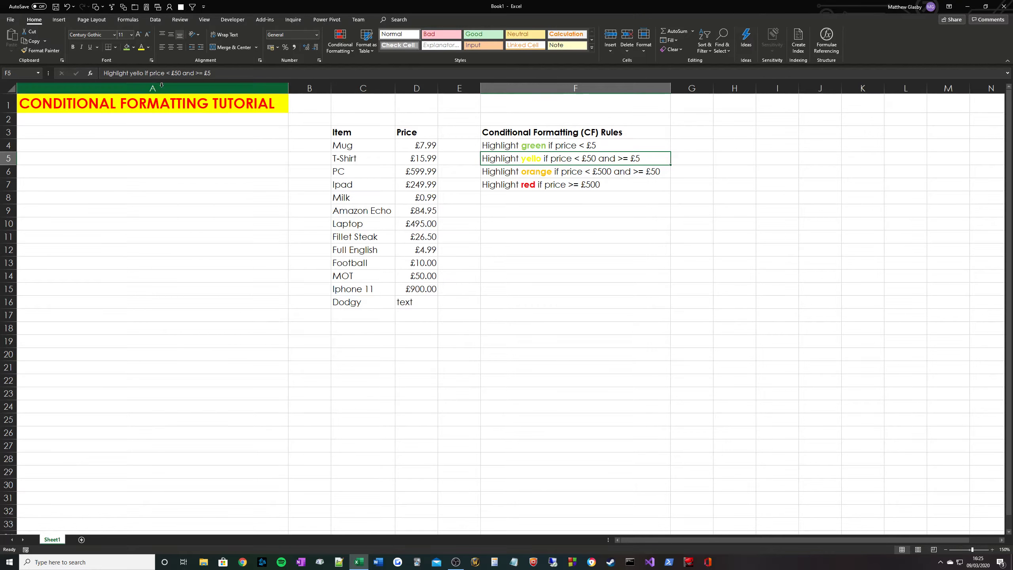
click(146, 73)
text(w)
key(ctrl+Return)
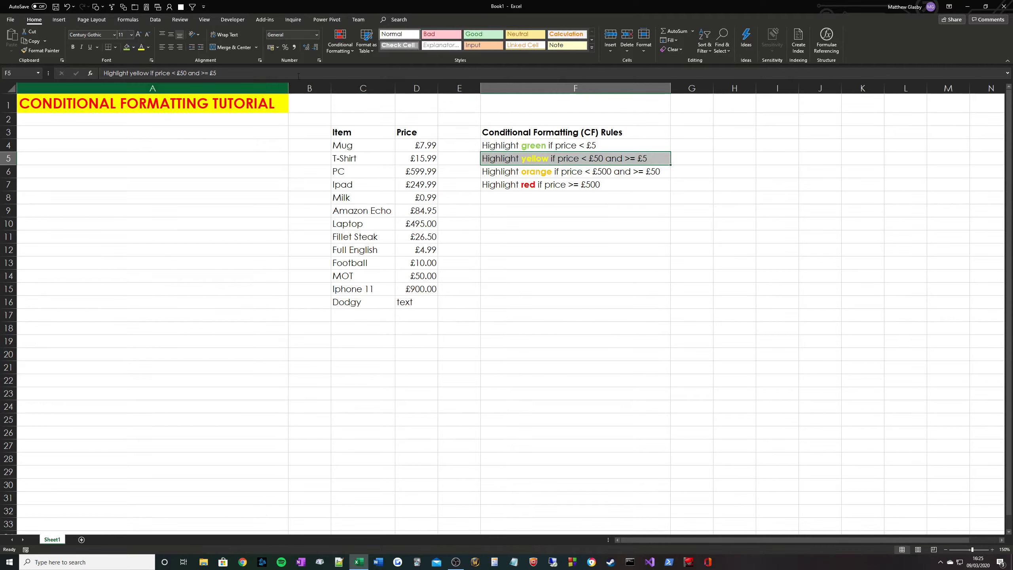
Delete the first of the two duplicate "yellow" text rules applied to F4:F7 and save the rule list
click(340, 40)
click(359, 182)
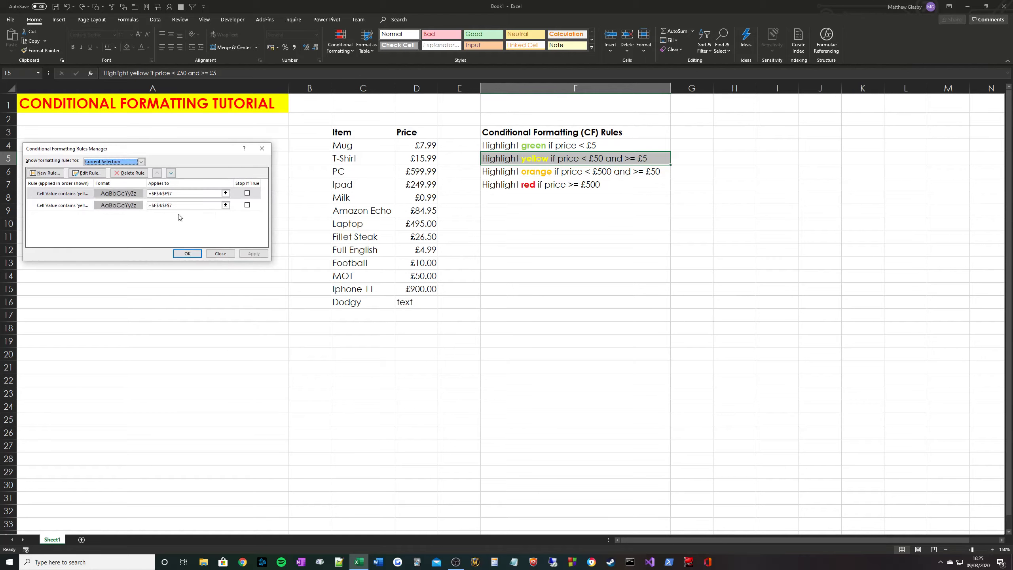
click(83, 194)
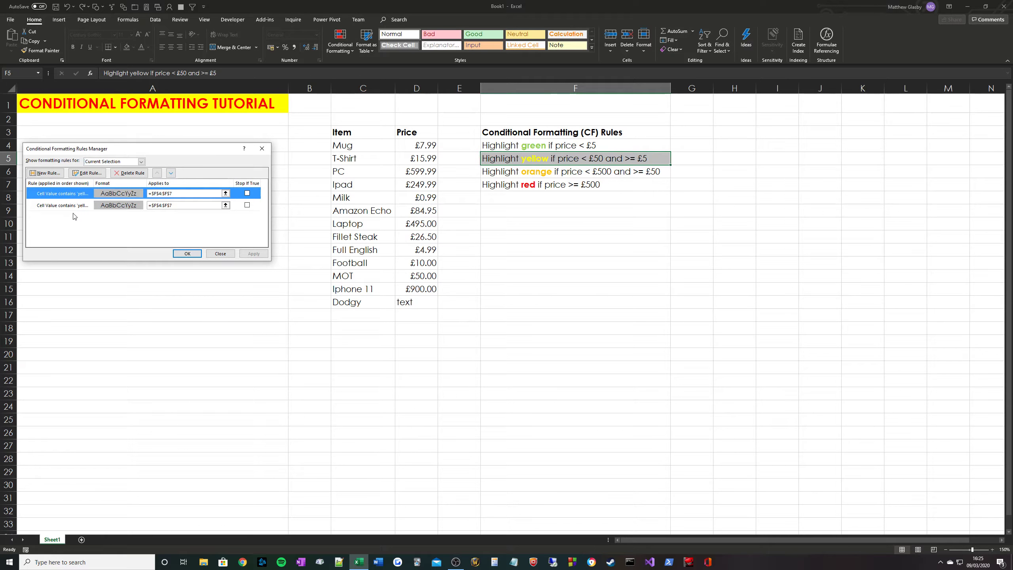
click(130, 172)
click(187, 253)
drag(550, 144, 506, 182)
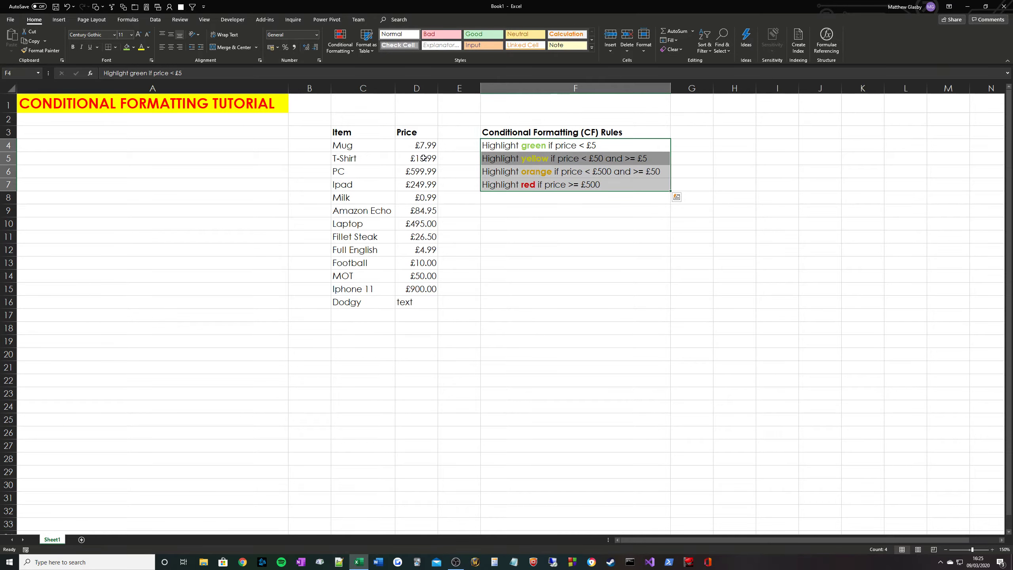
click(409, 312)
mouse_move(394, 303)
mouse_down()
mouse_move(433, 302)
mouse_move(398, 303)
mouse_move(408, 296)
mouse_up()
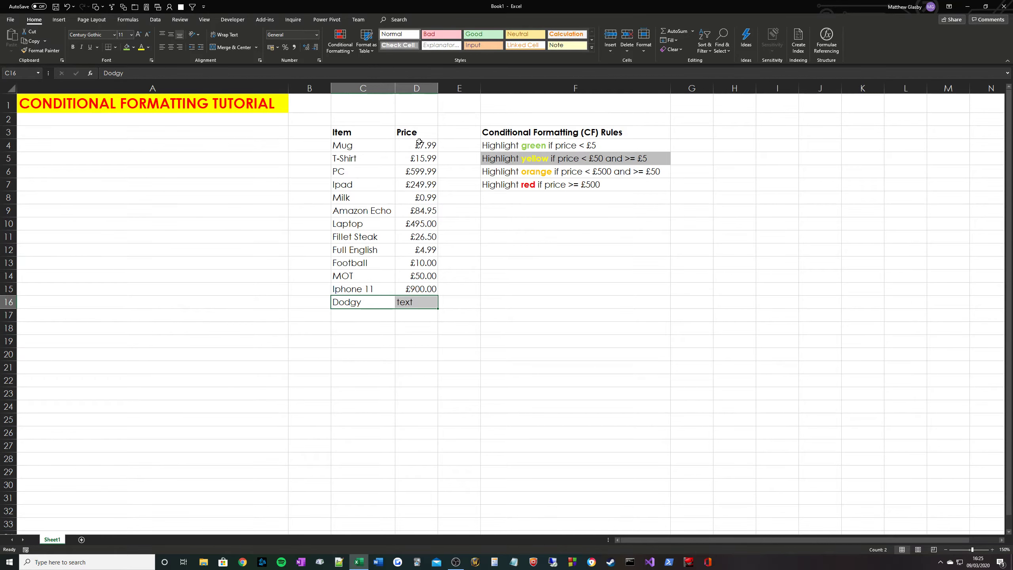
Start a Between highlighting rule on the prices in D4:D16 for values from 0 to 4.99
drag(419, 142, 415, 302)
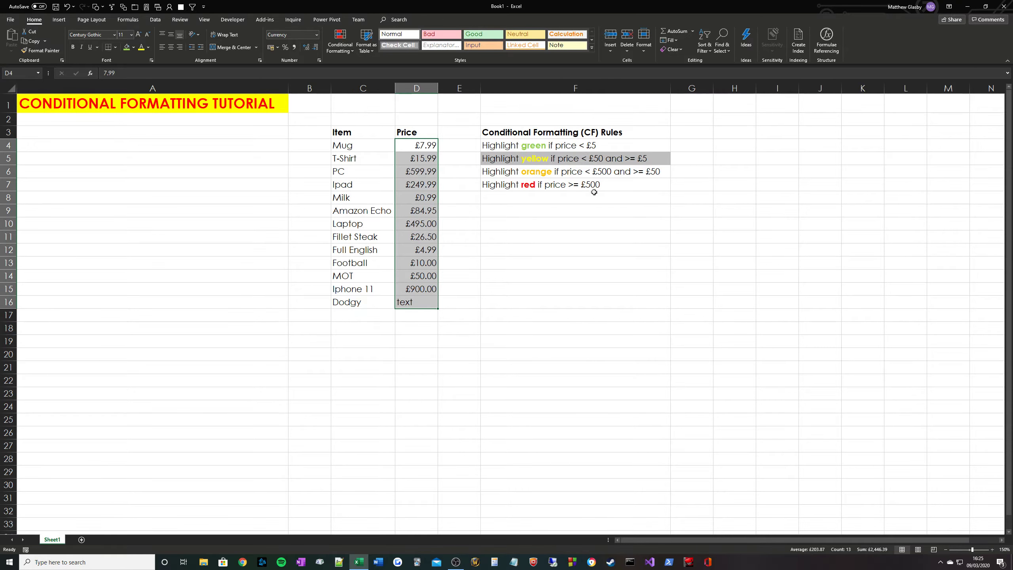
click(340, 50)
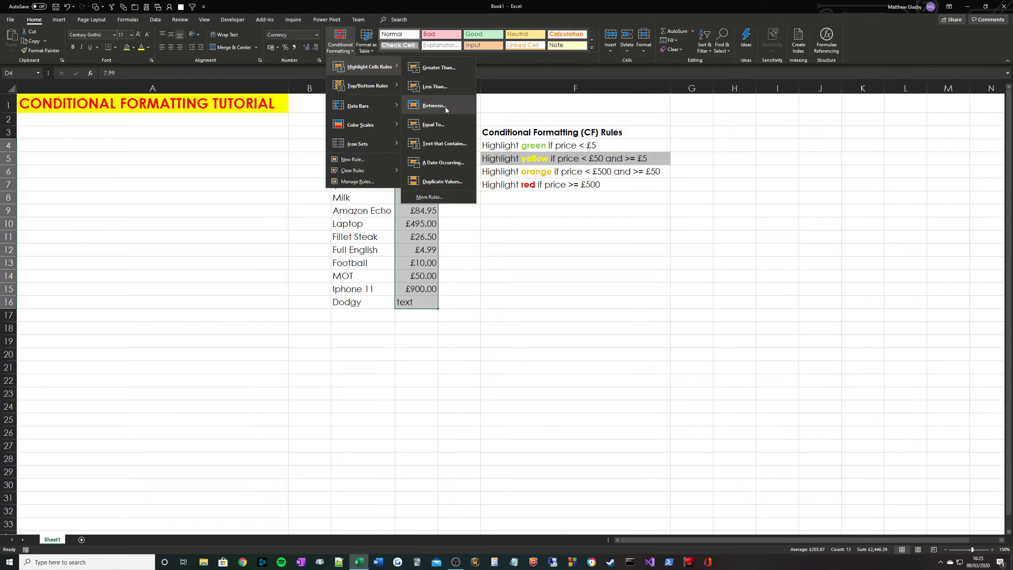
click(433, 105)
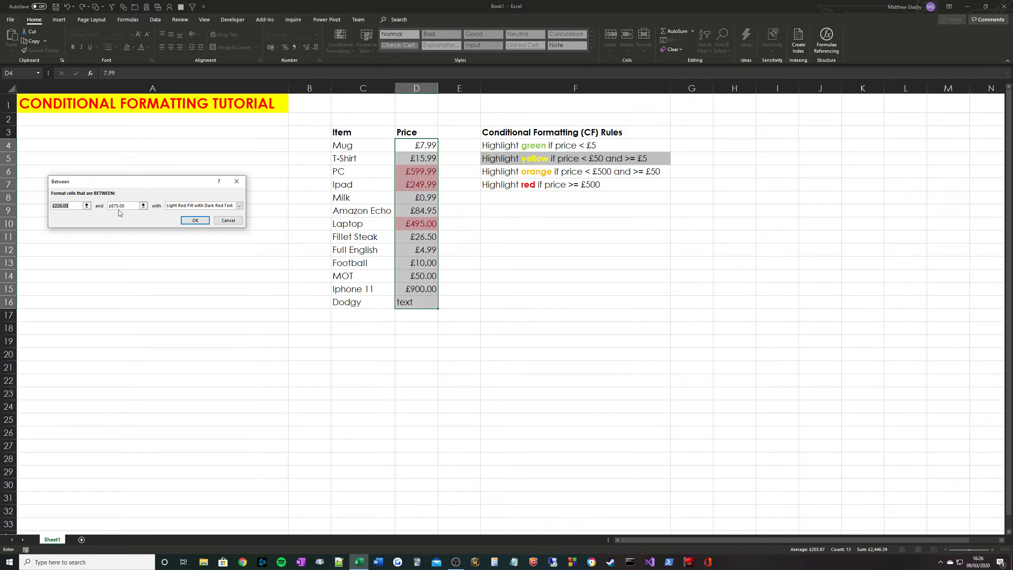
text(0)
drag(130, 206, 110, 206)
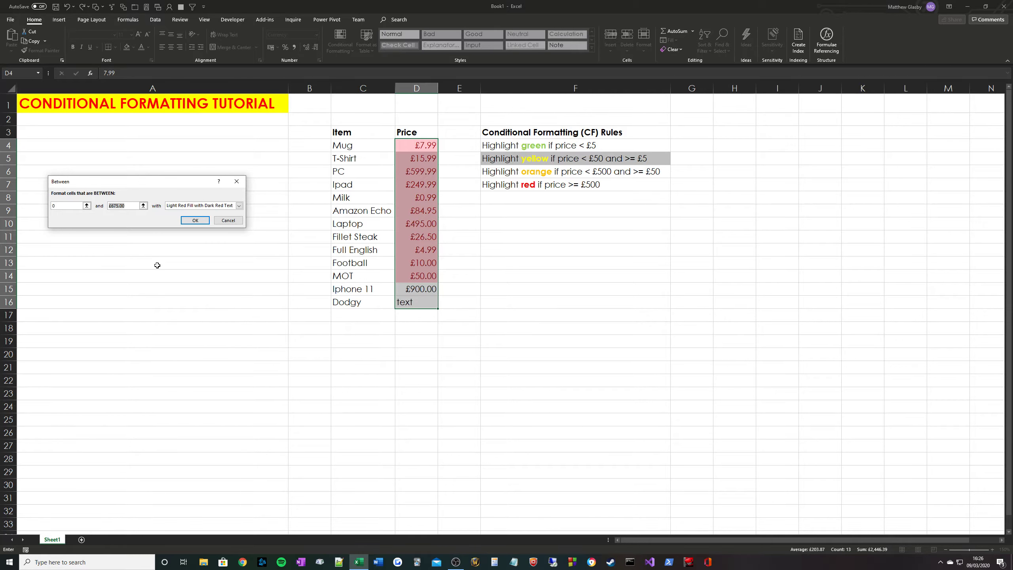
text(4.99)
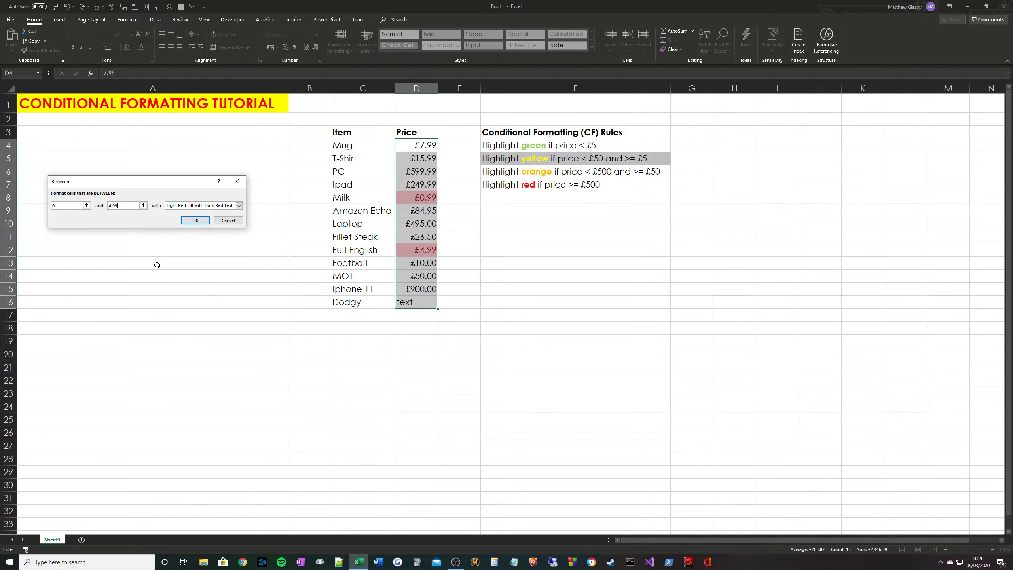
Give the 0 to 4.99 rule a custom format with a light green background fill and apply it
click(239, 205)
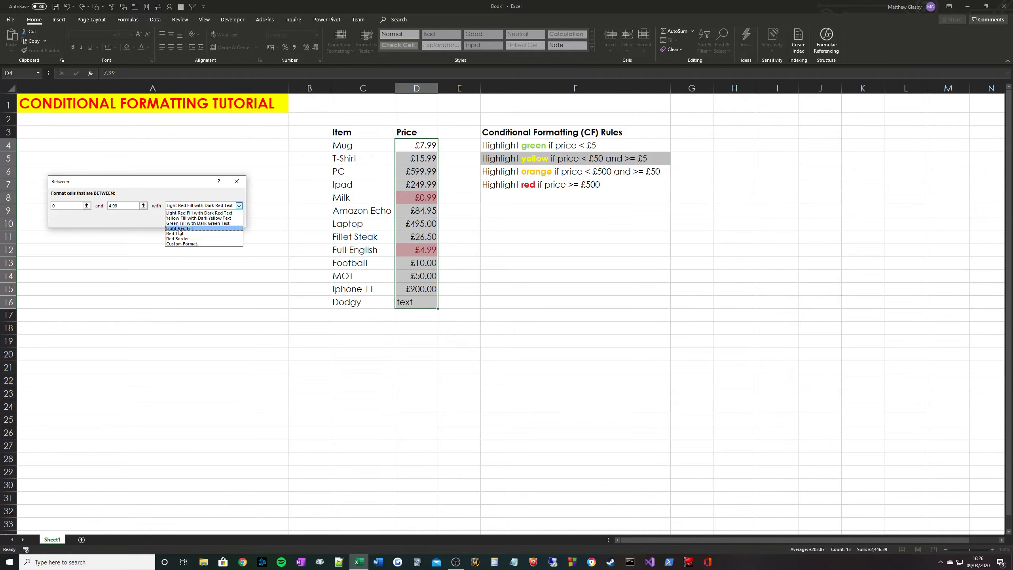
click(182, 244)
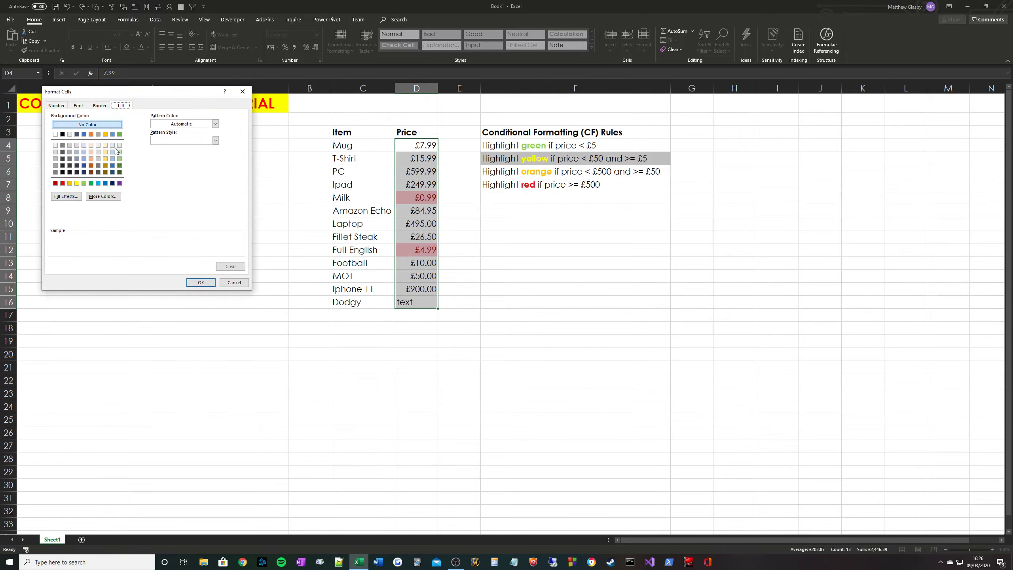
click(99, 105)
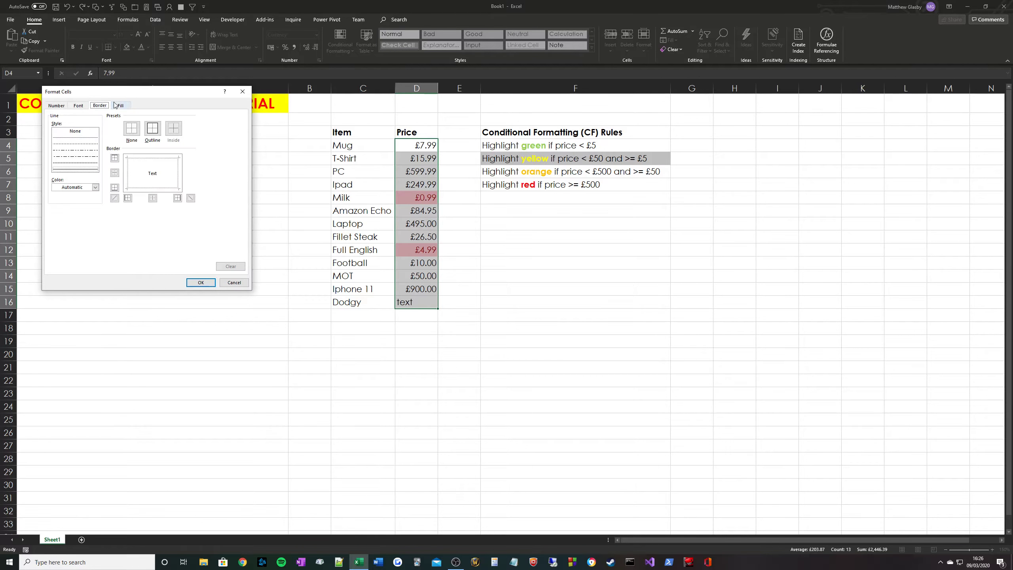
click(121, 105)
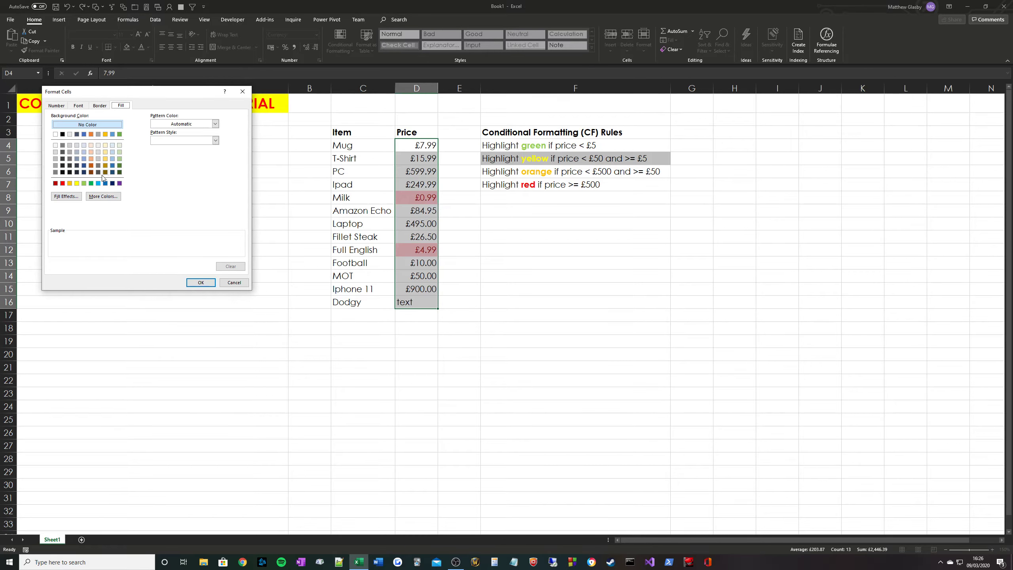
click(84, 183)
click(201, 282)
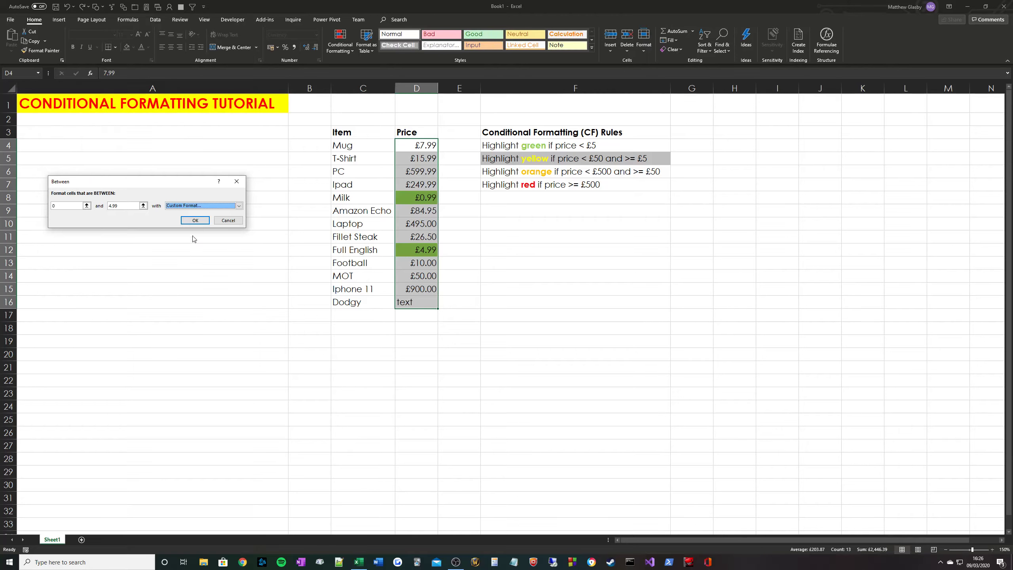
click(196, 222)
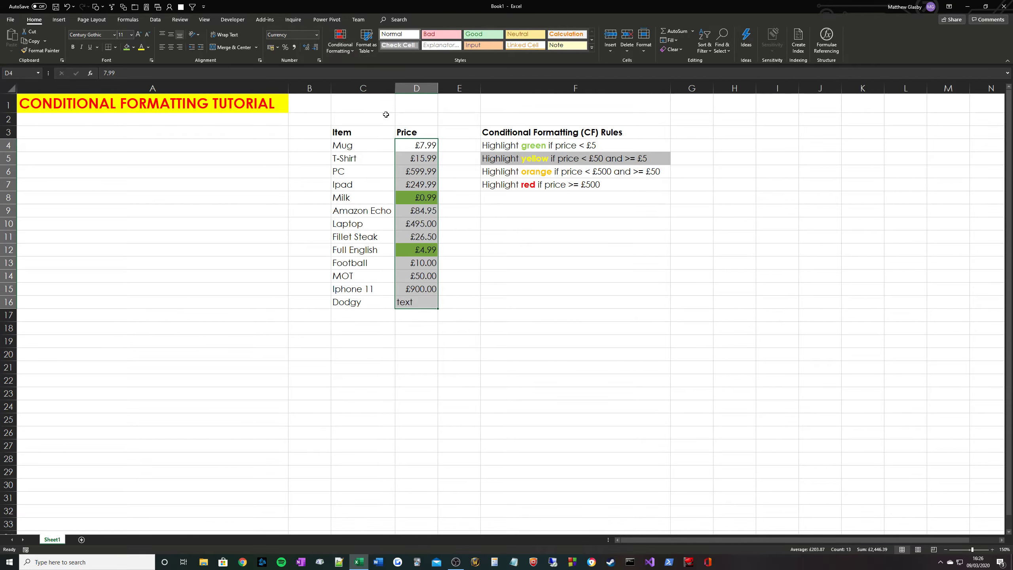
Start a second Between highlighting rule on D4:D16 for values from 5 to 49.99
click(331, 52)
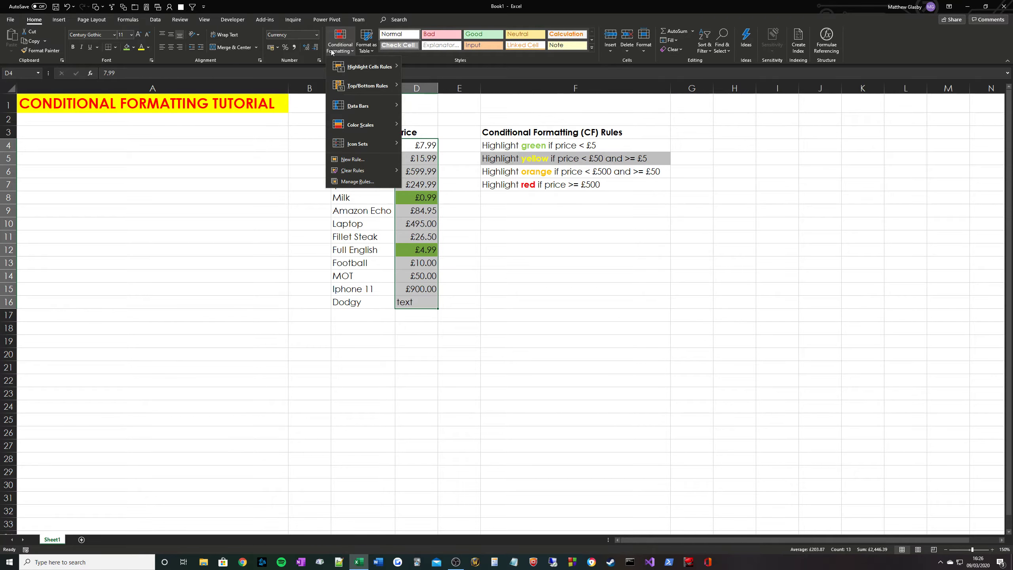
mouse_move(378, 67)
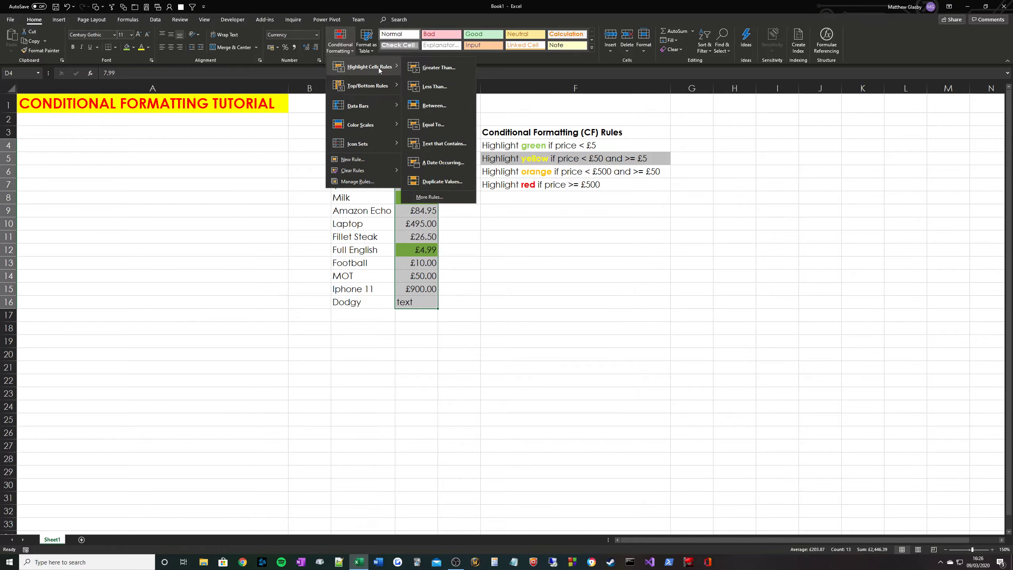
click(446, 112)
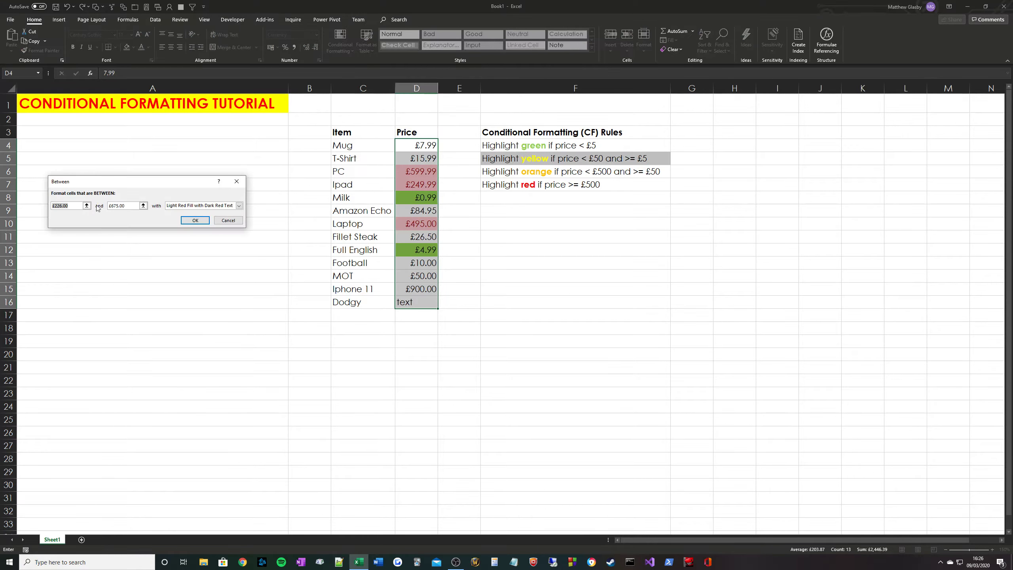
text(5)
key(Tab)
text(49.9)
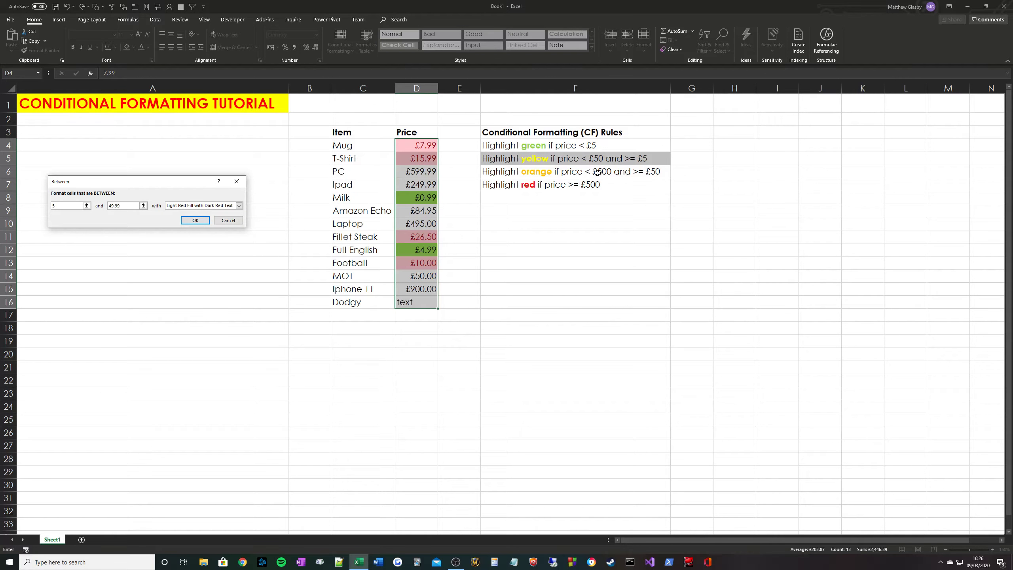
Give the 5 to 49.99 rule a custom format with a yellow background fill and apply it
click(239, 205)
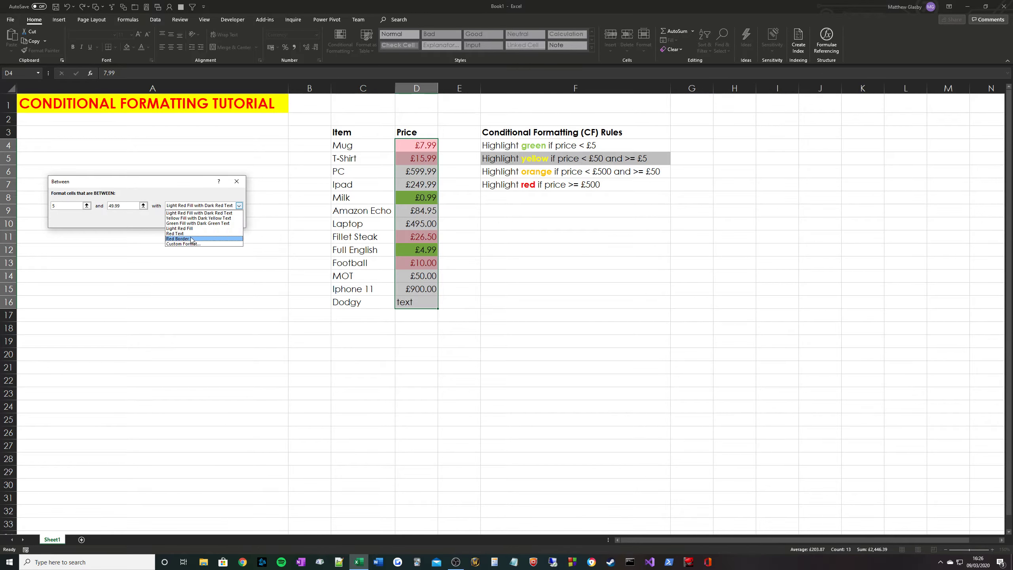
click(182, 244)
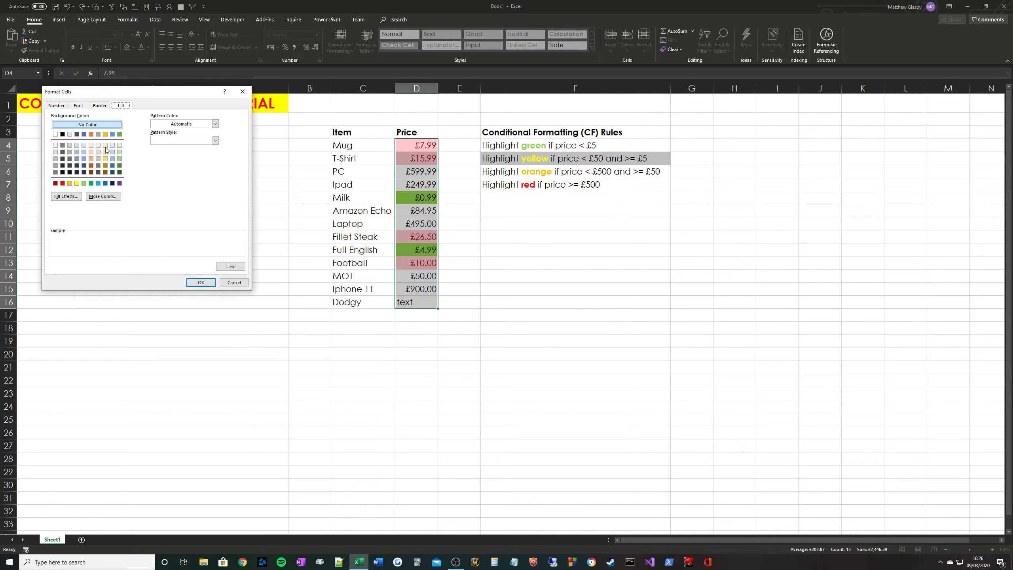
click(77, 182)
click(201, 282)
click(195, 220)
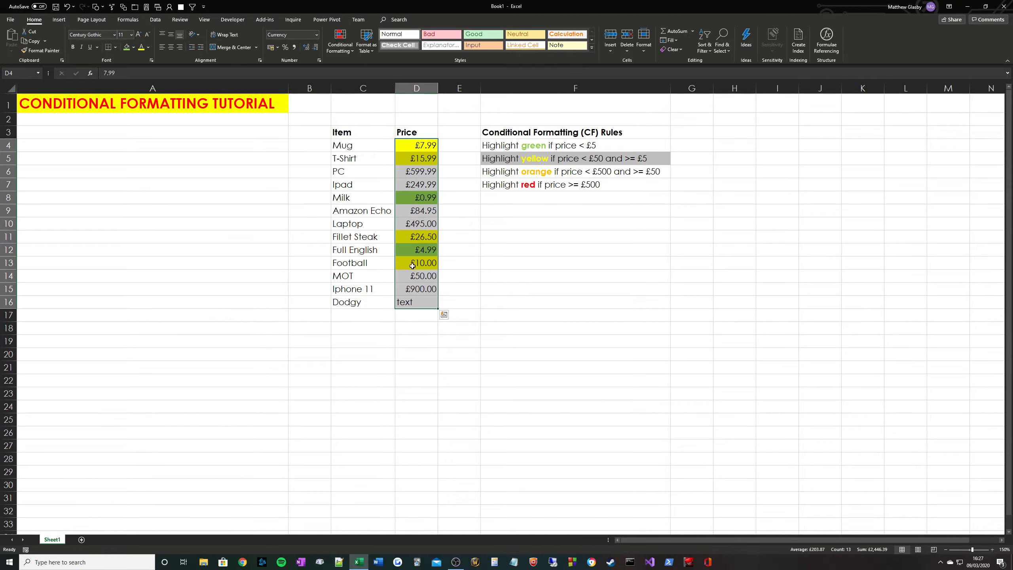
Start a third Between highlighting rule on D4:D16 for values from 50 to 499.99
click(334, 48)
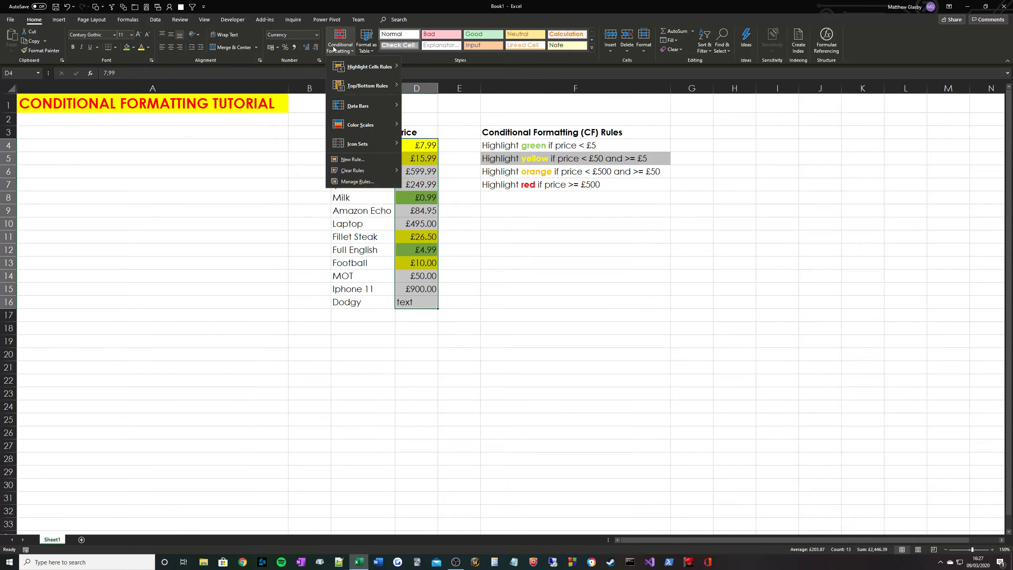
mouse_move(362, 68)
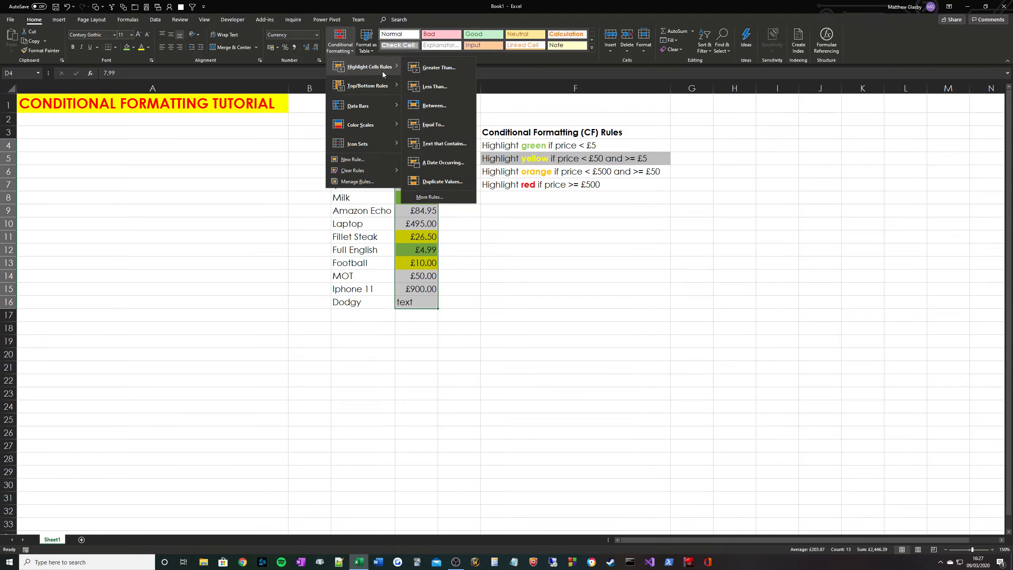
click(434, 105)
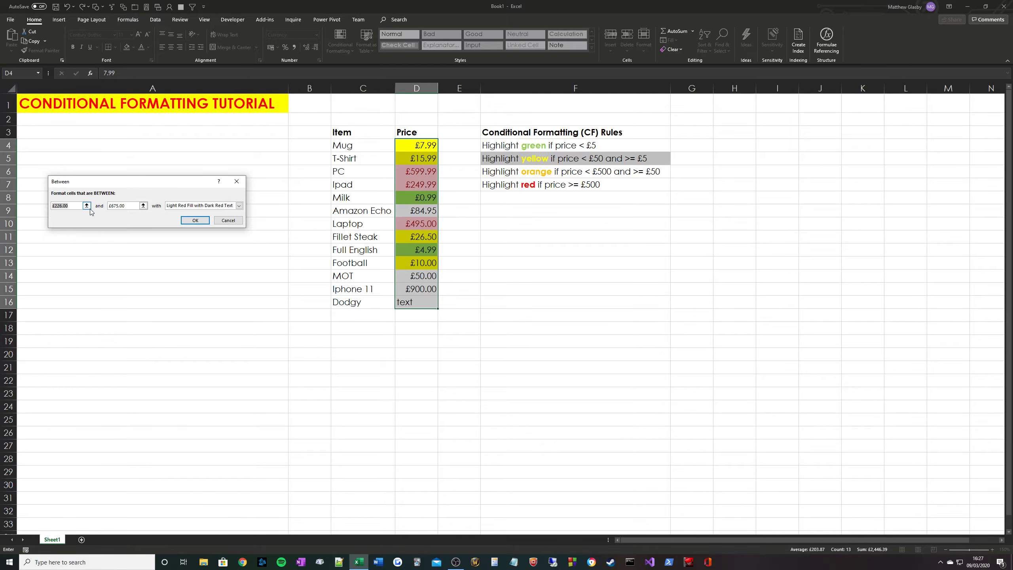
text(50)
key(Tab)
text(49)
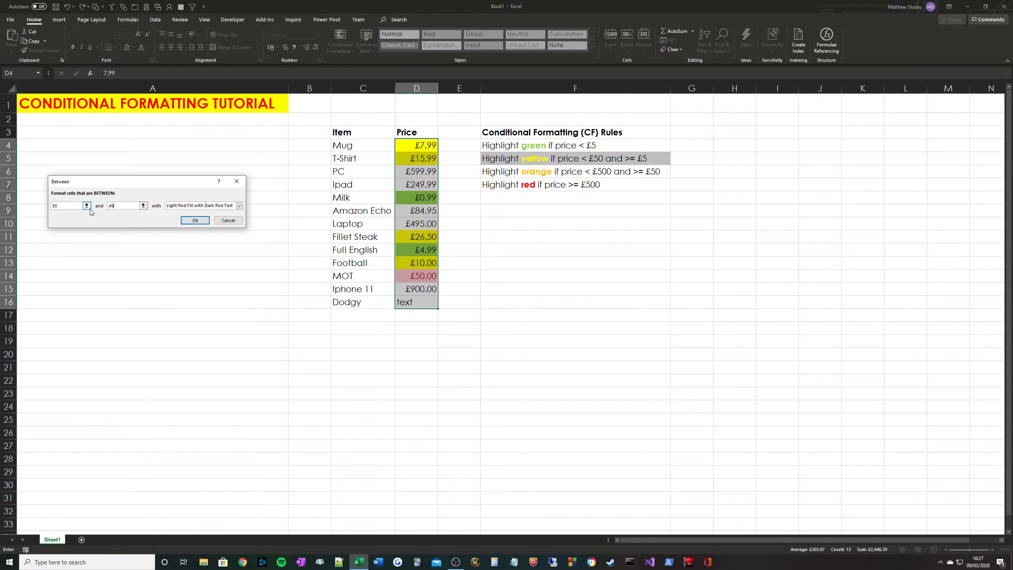
text(9.99)
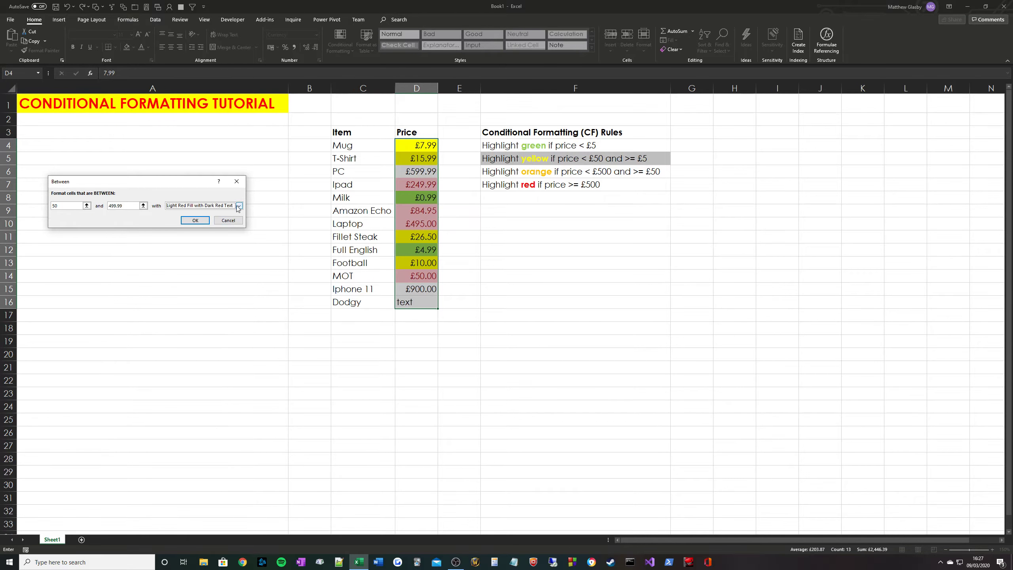
Give the 50 to 499.99 rule a custom format with an orange background fill and apply it
click(239, 205)
click(192, 244)
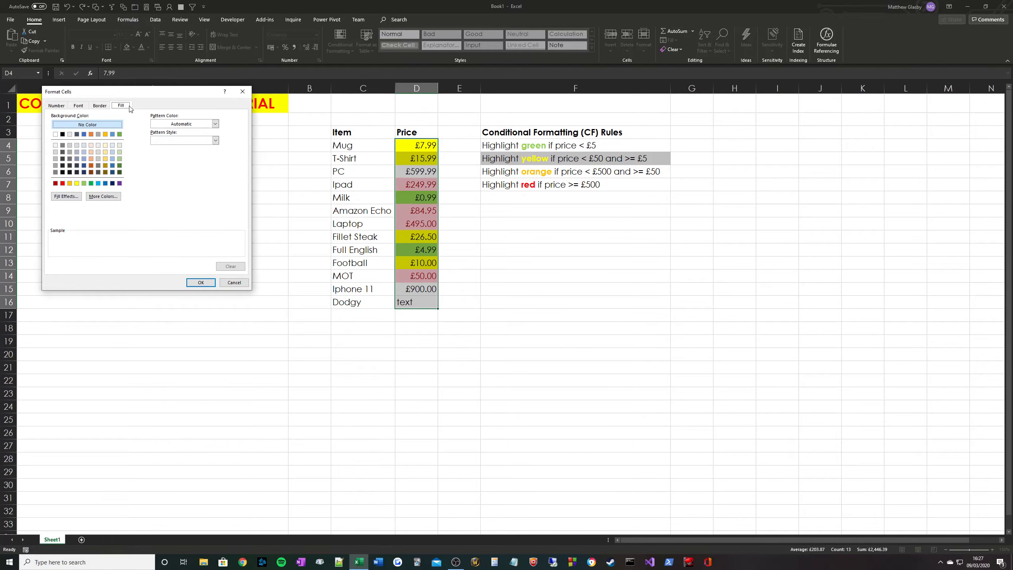
click(70, 184)
click(200, 283)
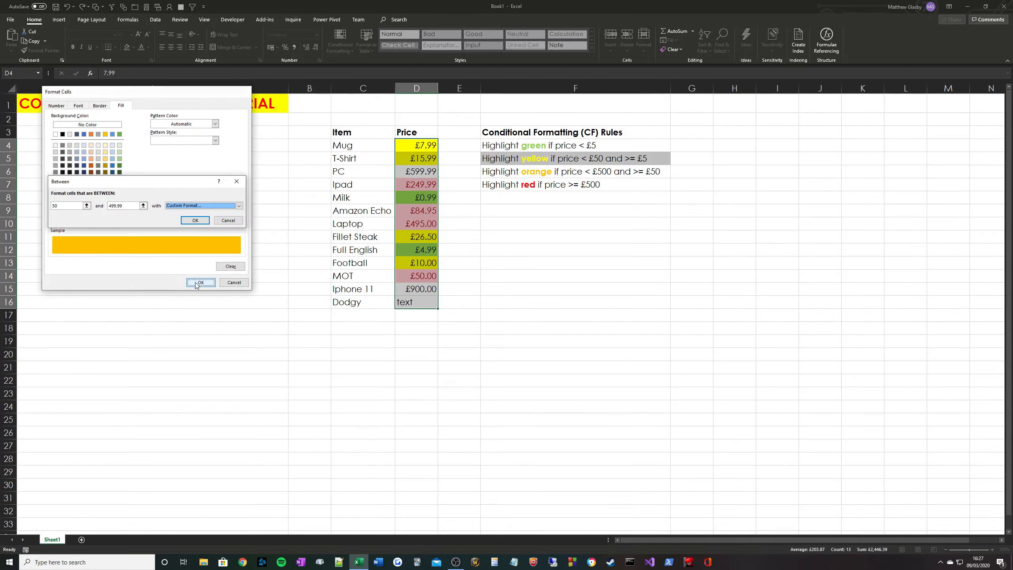
click(195, 221)
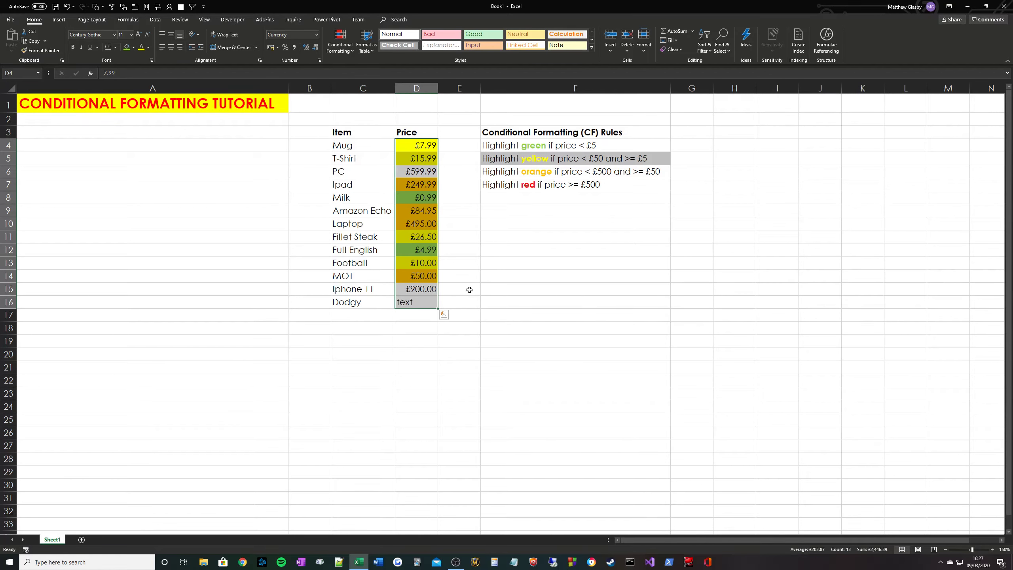
Start a Greater Than highlighting rule on D4:D16 for values above 499.99
click(342, 46)
mouse_move(369, 64)
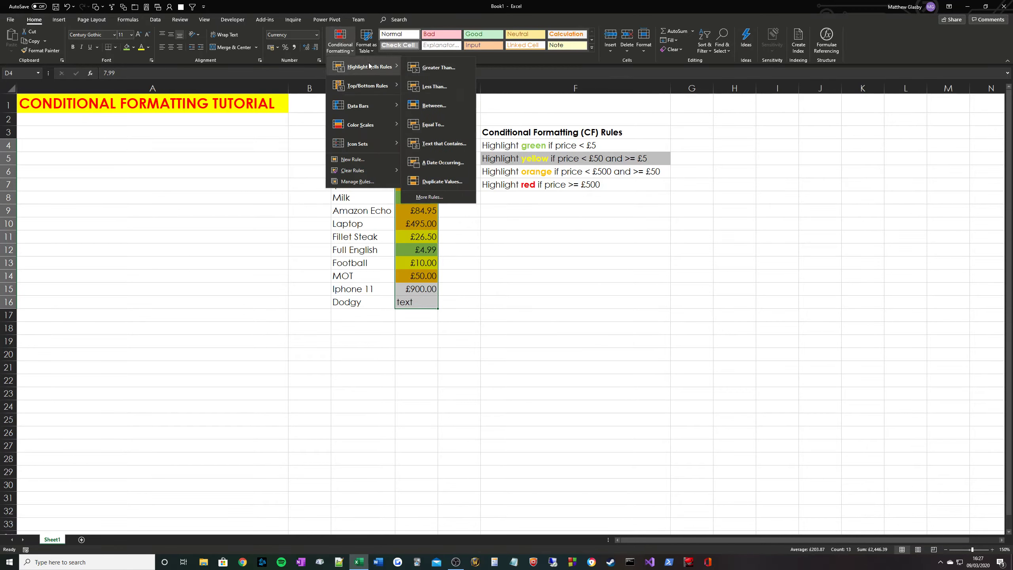
click(436, 67)
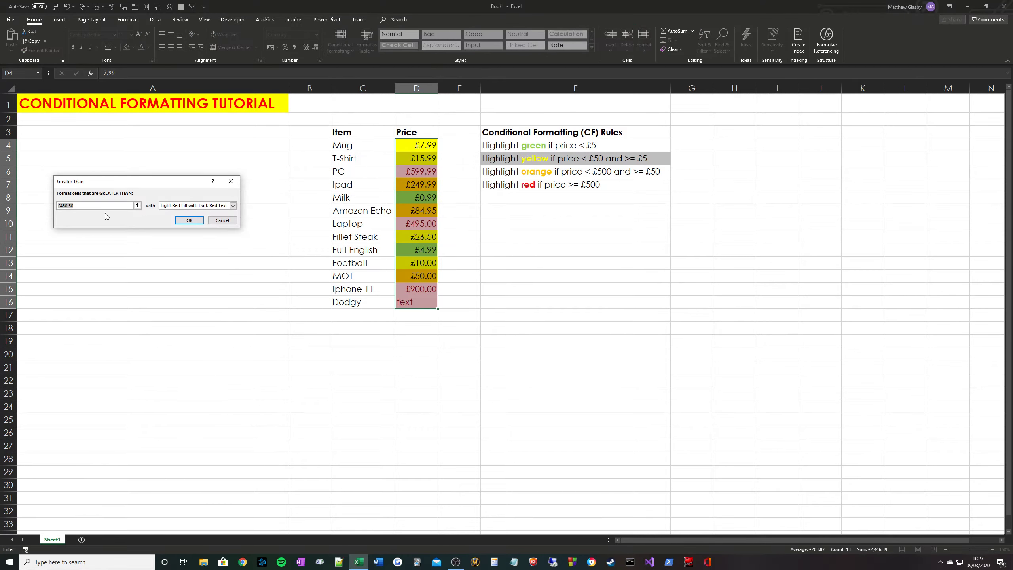
text(499.99)
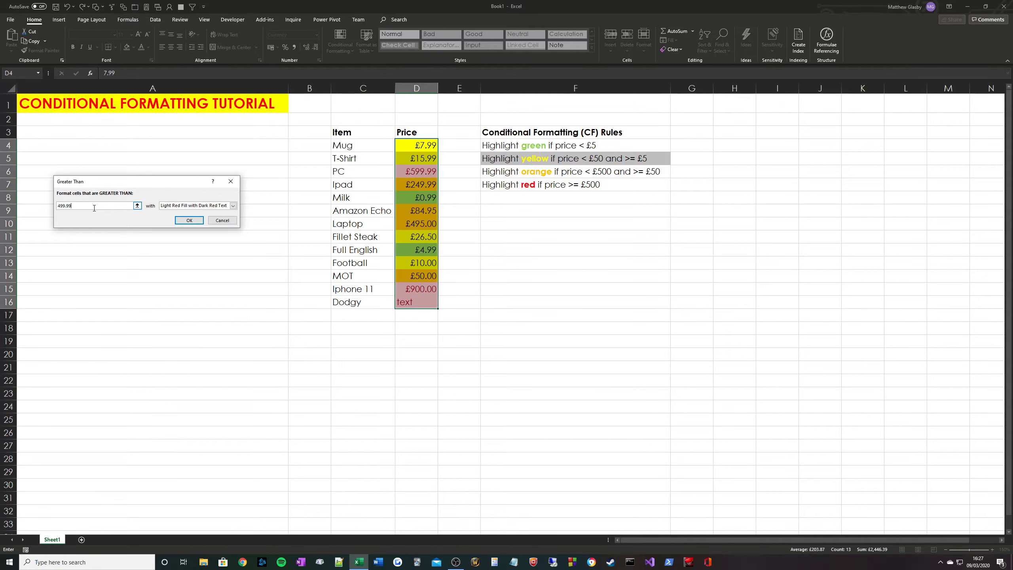
Give the greater than 499.99 rule a custom format with a red background fill and apply it
click(233, 206)
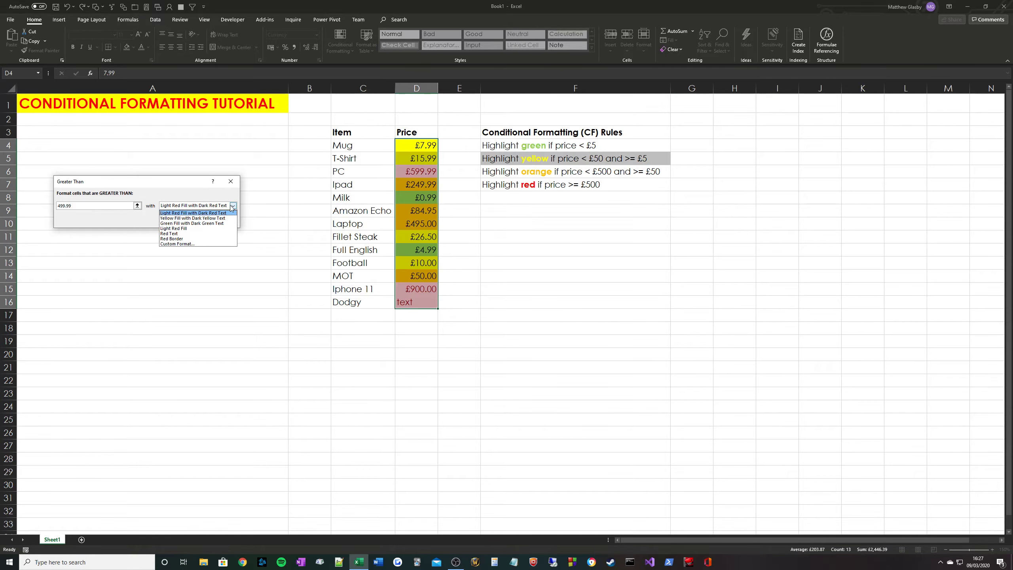
click(186, 244)
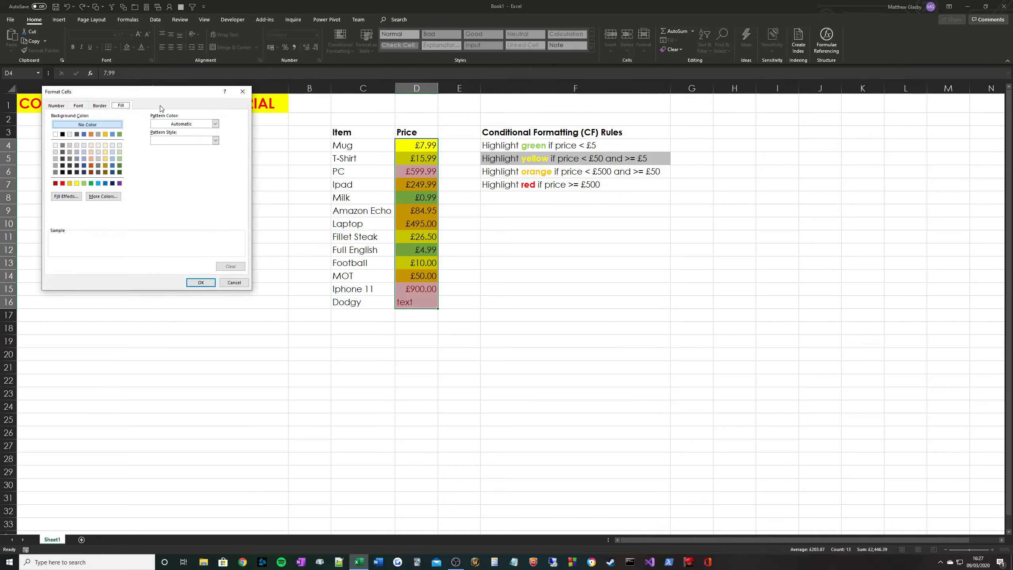
click(62, 183)
click(201, 283)
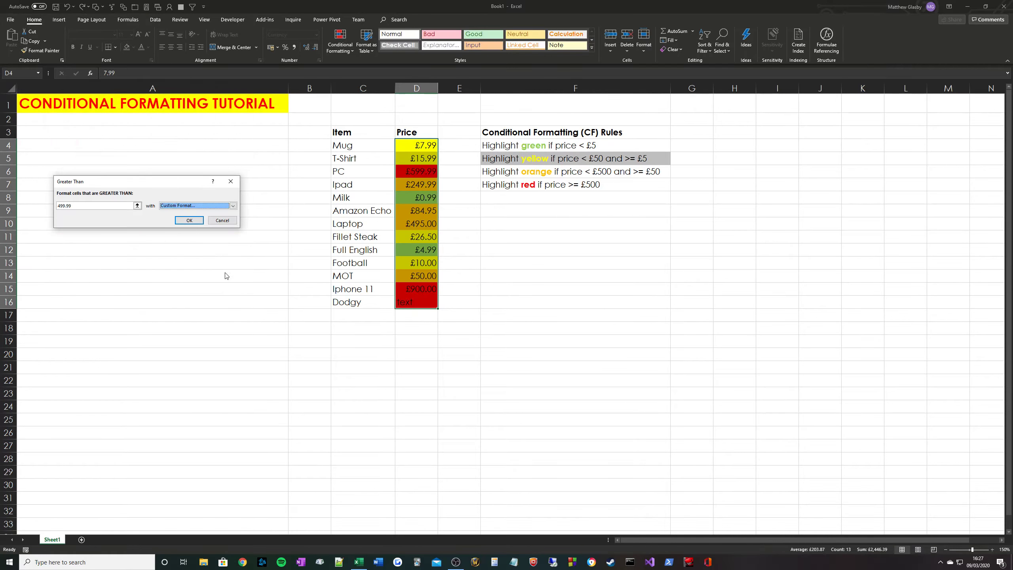
click(189, 220)
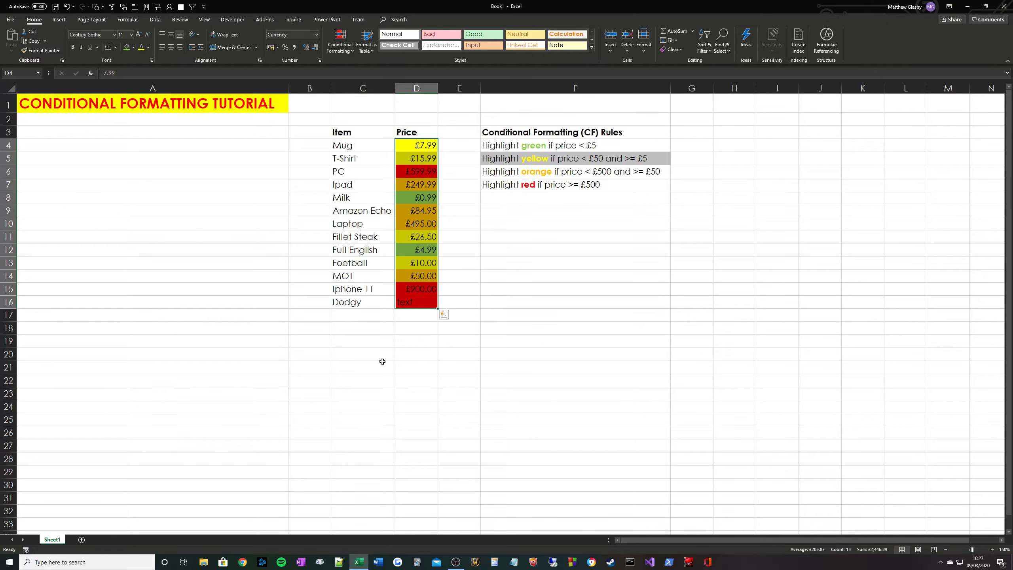
Test the Dodgy item's price cell D16 with the entry "a" and set it back to "text"
drag(367, 300, 417, 301)
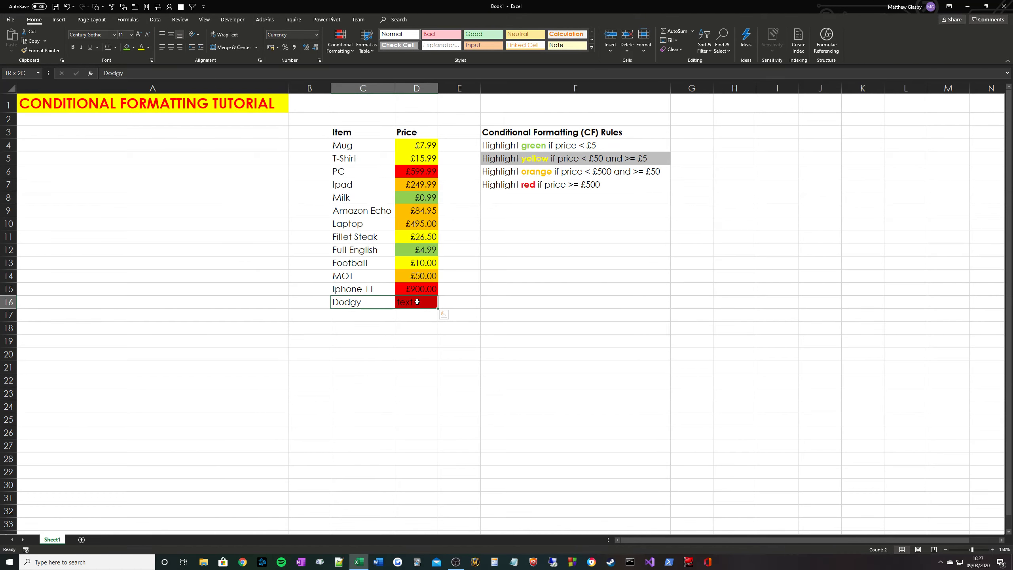
click(420, 302)
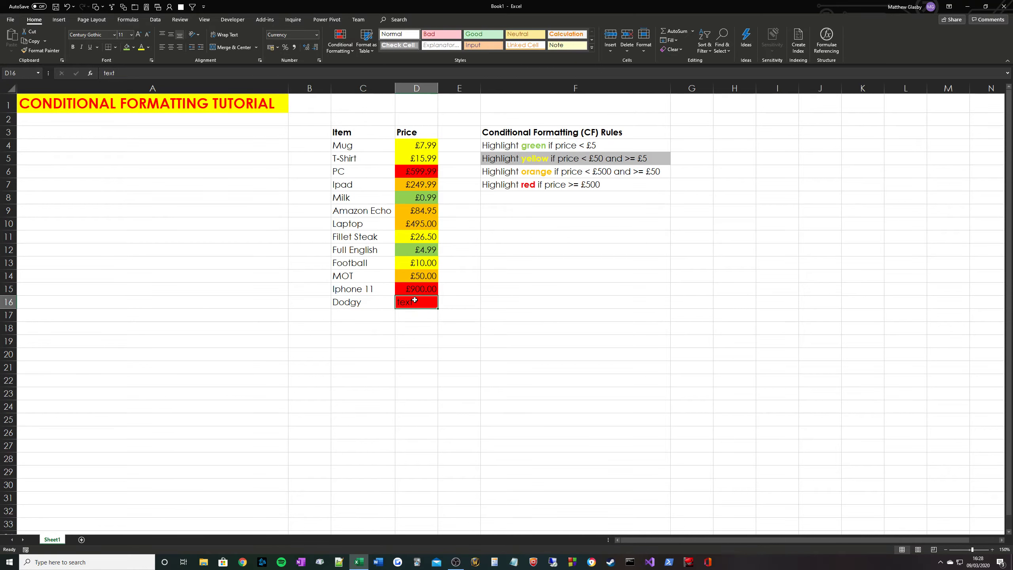
drag(415, 300, 422, 146)
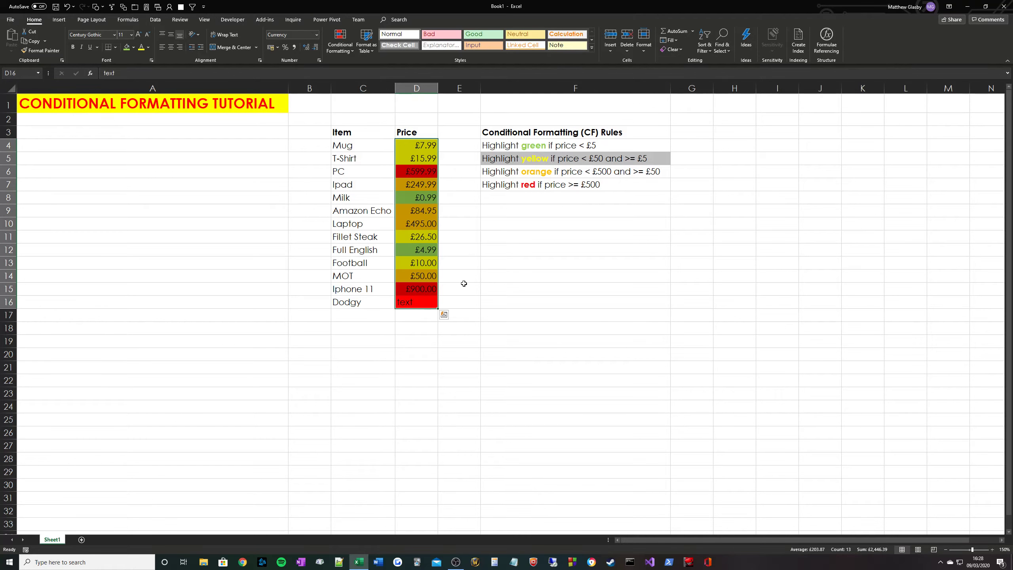
click(433, 305)
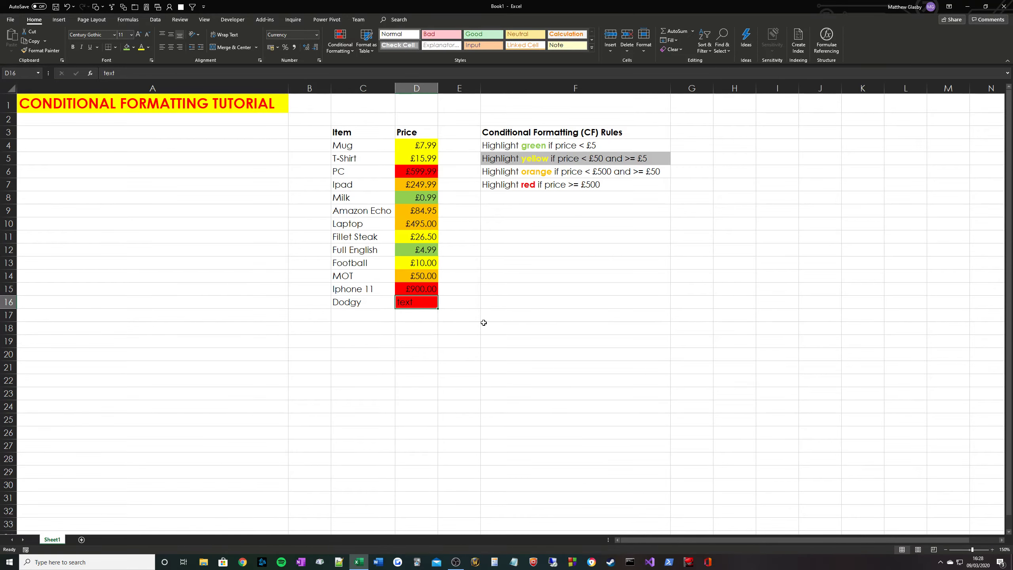
text(a)
key(Return)
key(Up)
text(text)
key(Return)
key(Up)
Edit the red greater than 499.99 rule on D4:D16 and change its type to a formula that determines which cells to format
drag(423, 144, 422, 303)
click(340, 40)
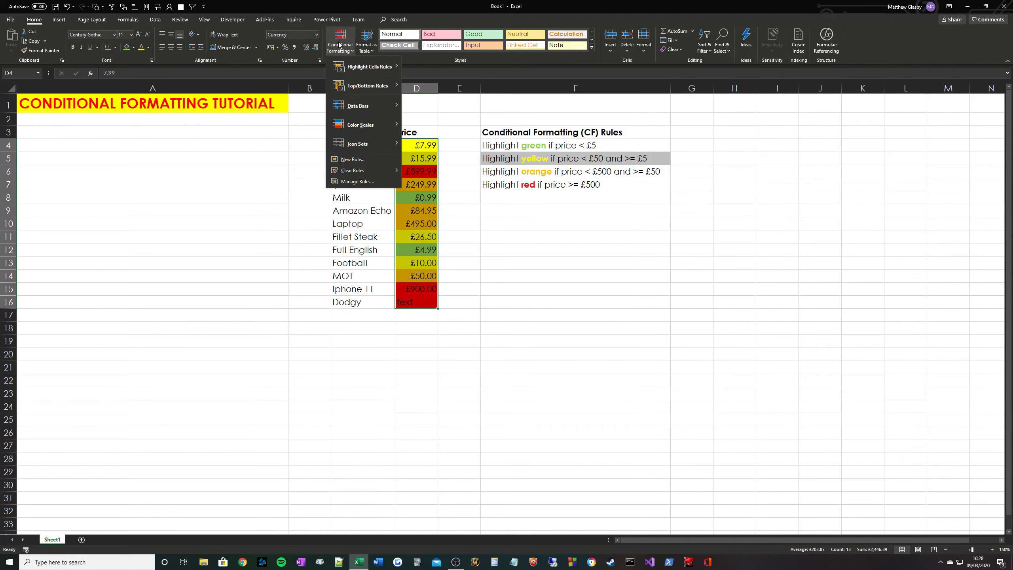
click(357, 182)
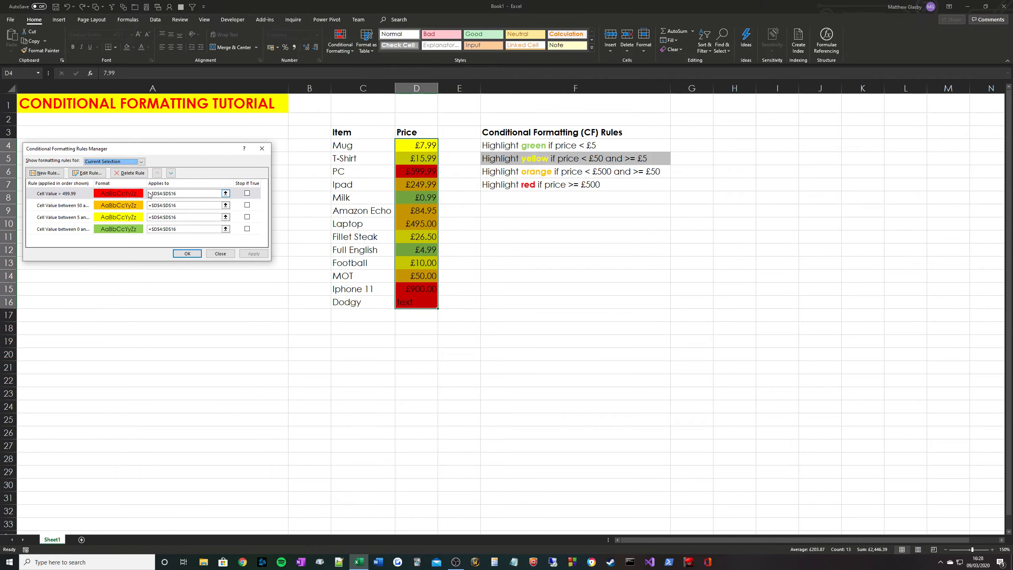
click(60, 195)
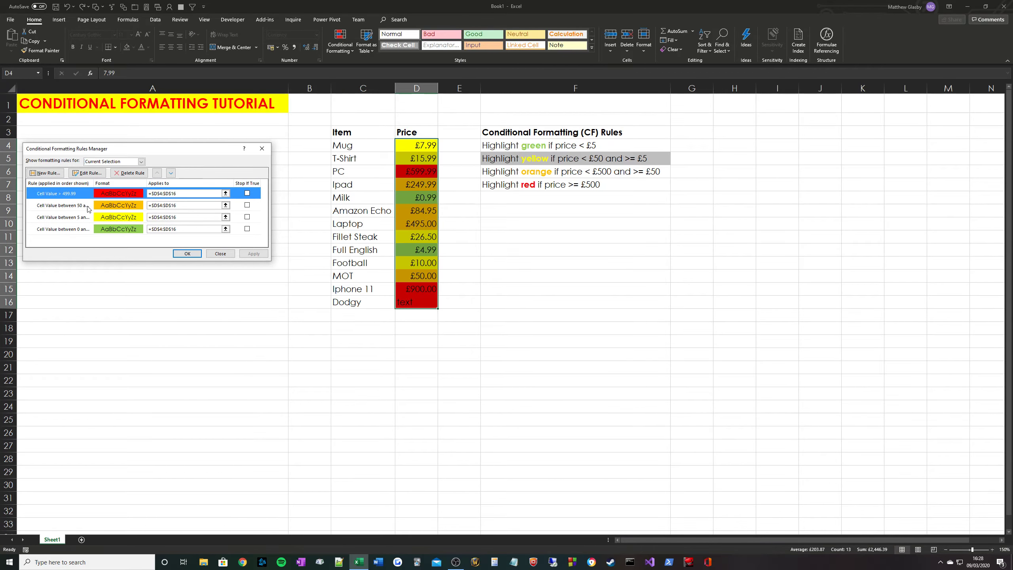
click(93, 174)
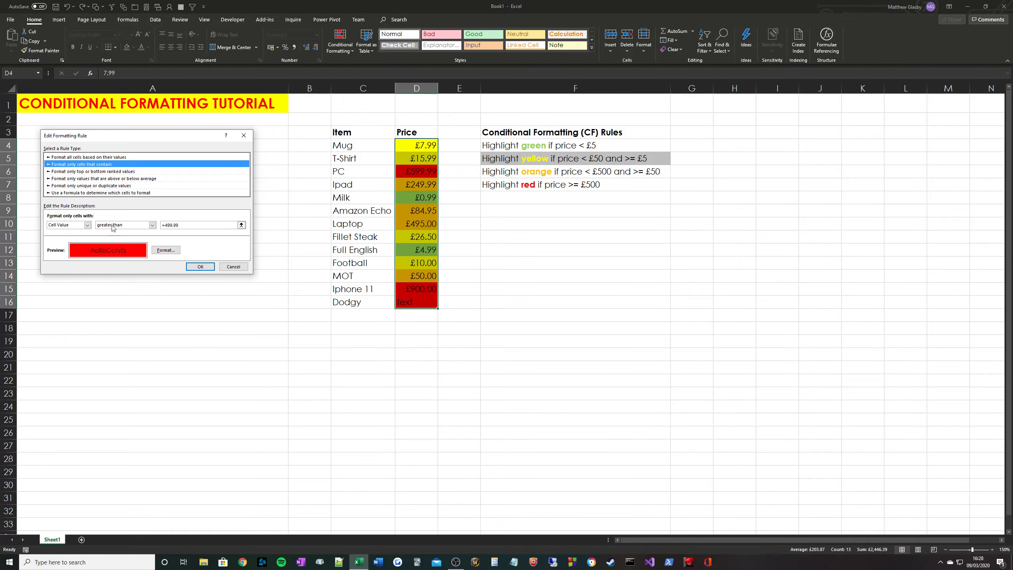
click(79, 193)
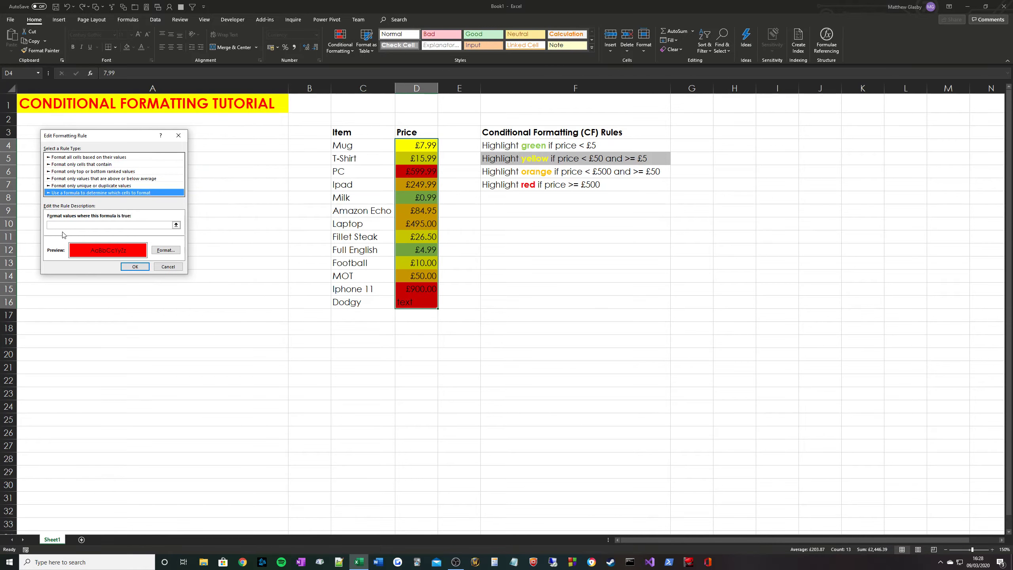
click(76, 225)
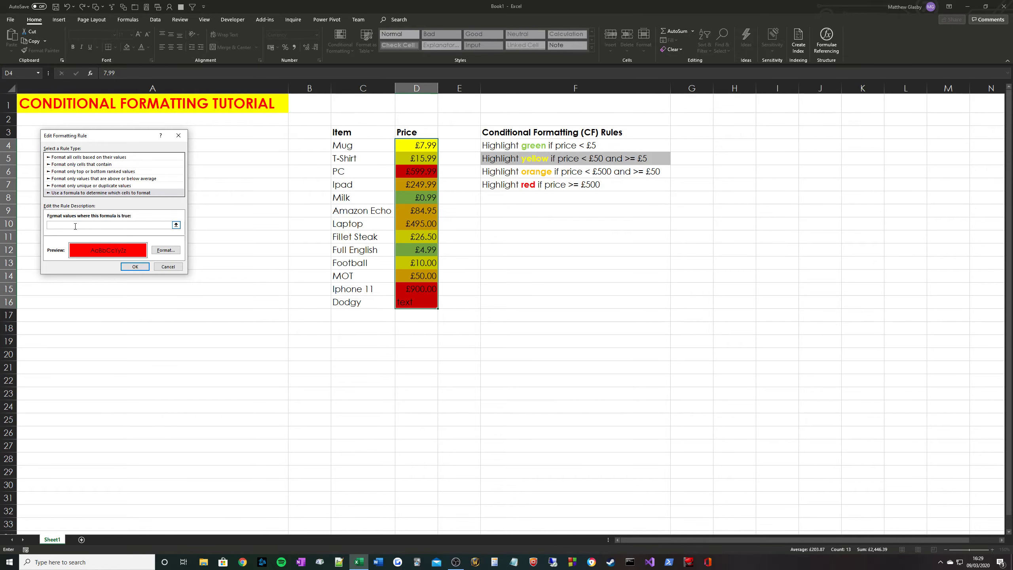
Set the red rule's formula to an AND of ISNUMBER(D4) and a D4>= threshold test with relative references, and apply the rule changes
text(=AND(ISNU)
text(MBER()
click(421, 146)
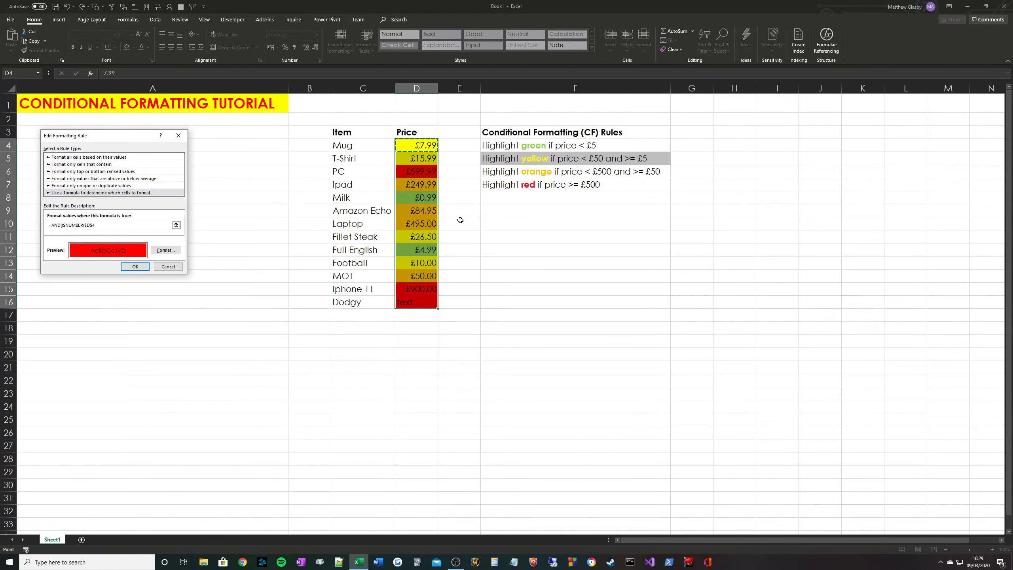
key(F4)
key(F4)
key(F4)
text())
text(D4>=)
click(133, 266)
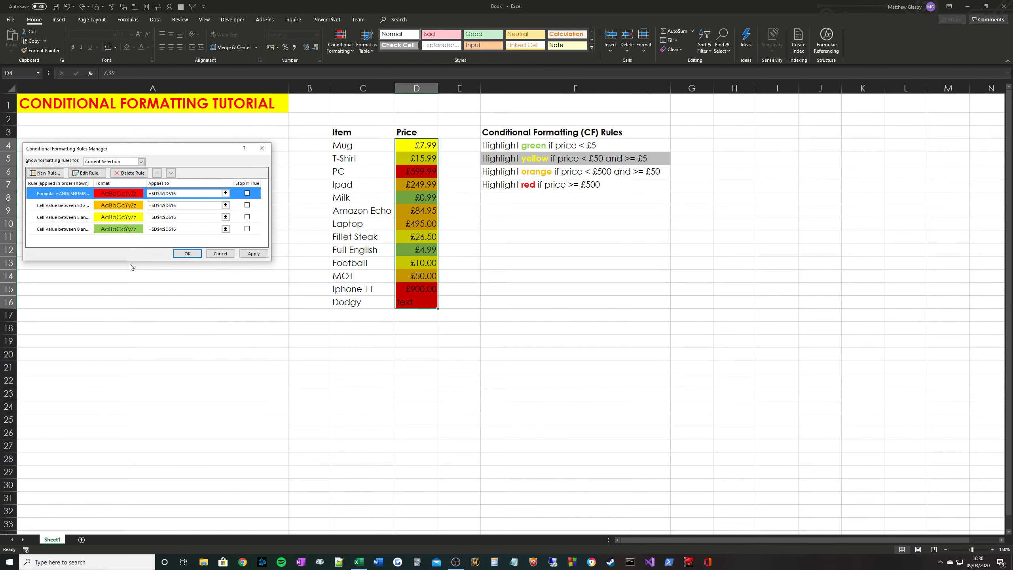
click(188, 253)
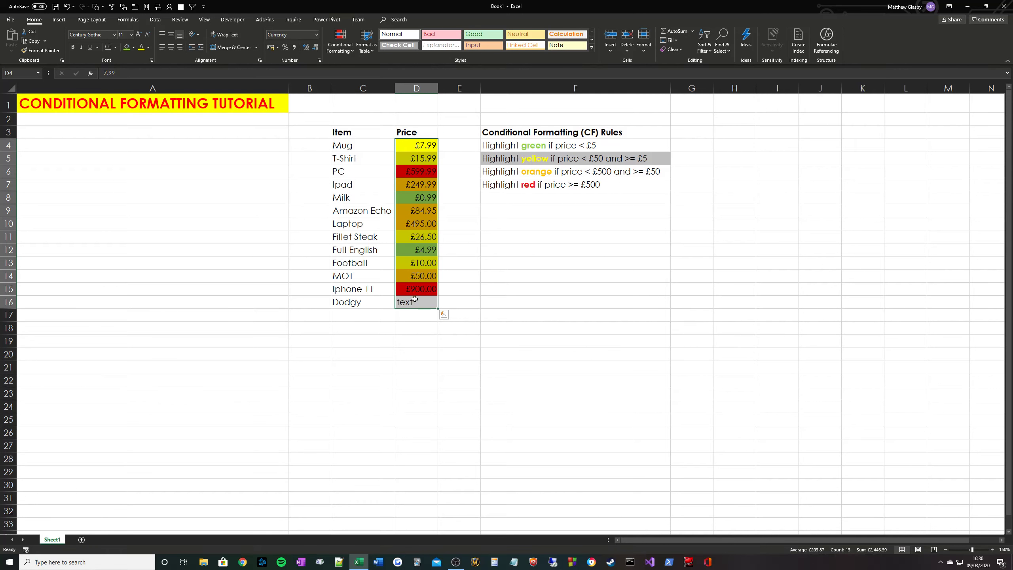
click(426, 306)
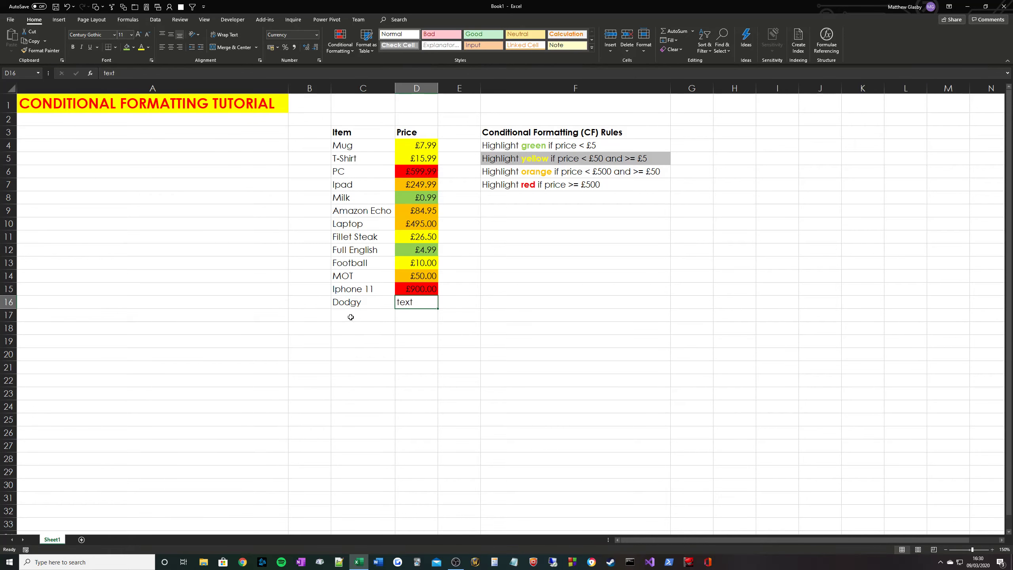
Add the item "Rugby Ball" with a price of 14.95 in row 17 below the Dodgy item and select the new row's entries
click(375, 314)
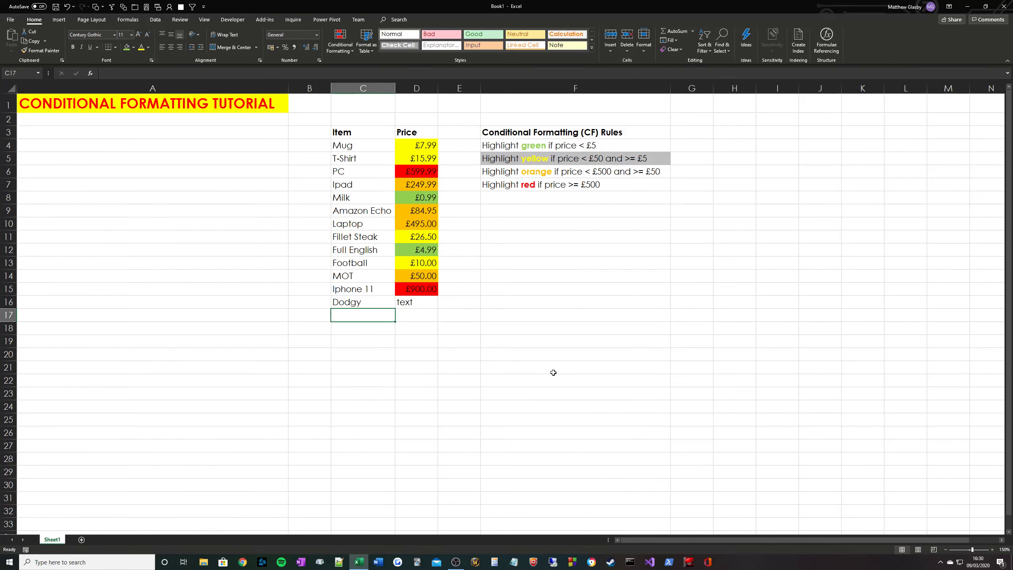
text(Rugy)
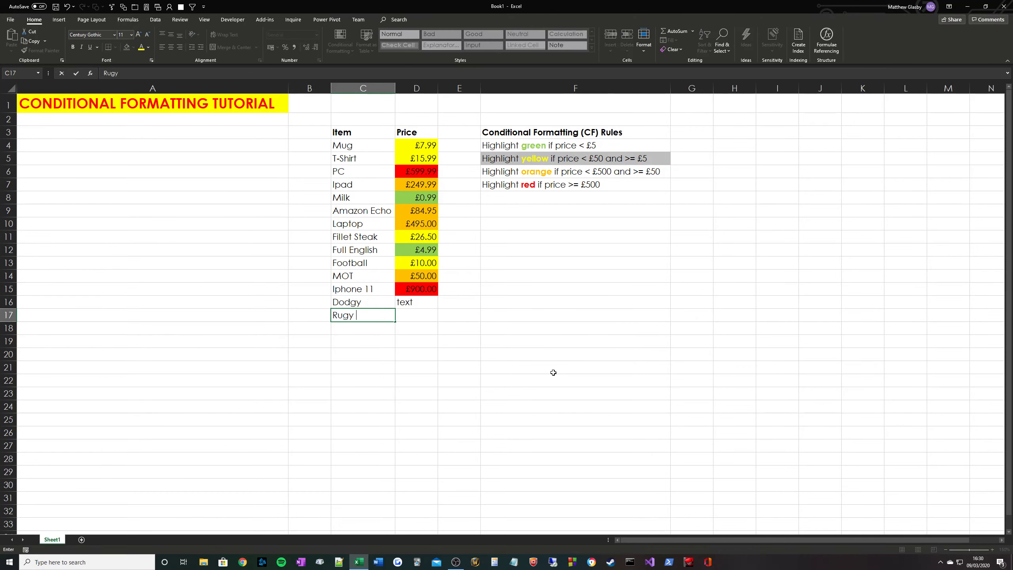
key(BackSpace)
text(by Ball)
key(Tab)
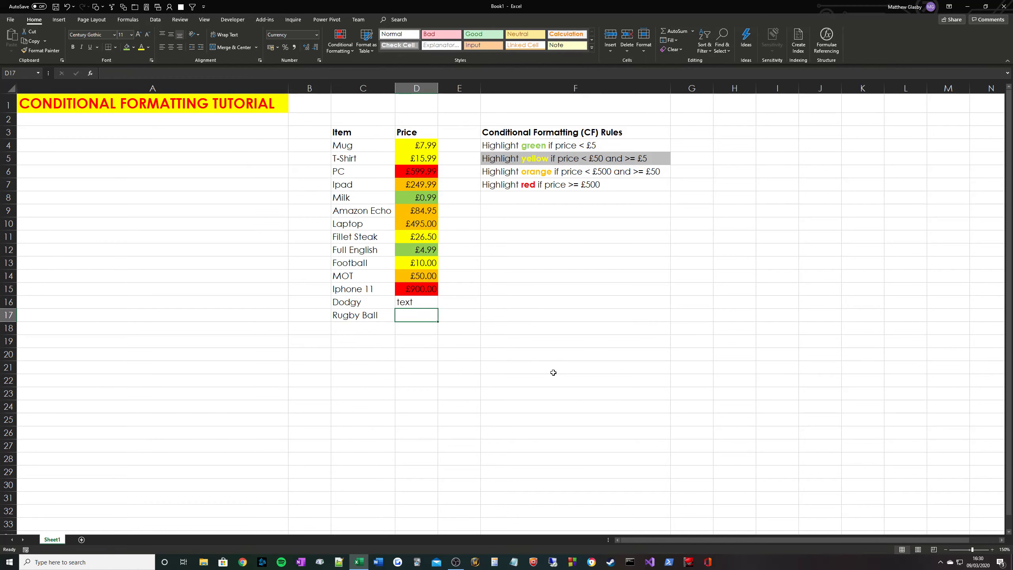
text(14.95)
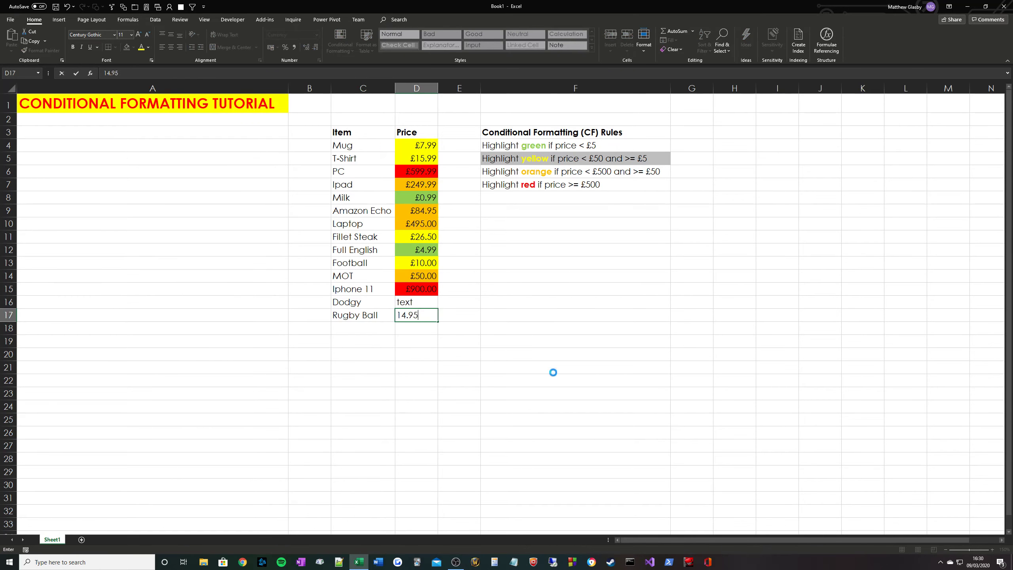
key(Return)
key(Up)
key(Right)
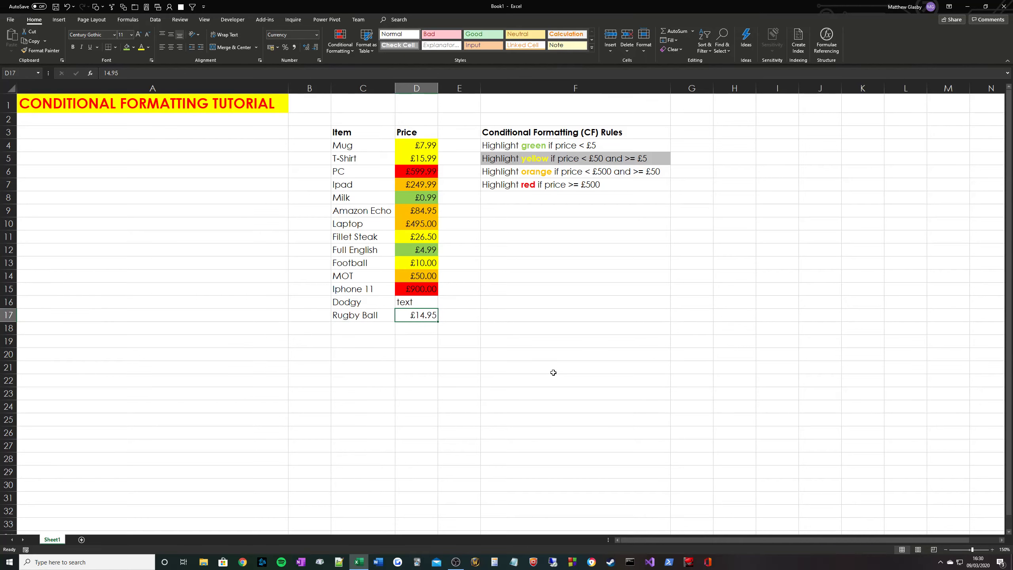
drag(362, 316, 419, 316)
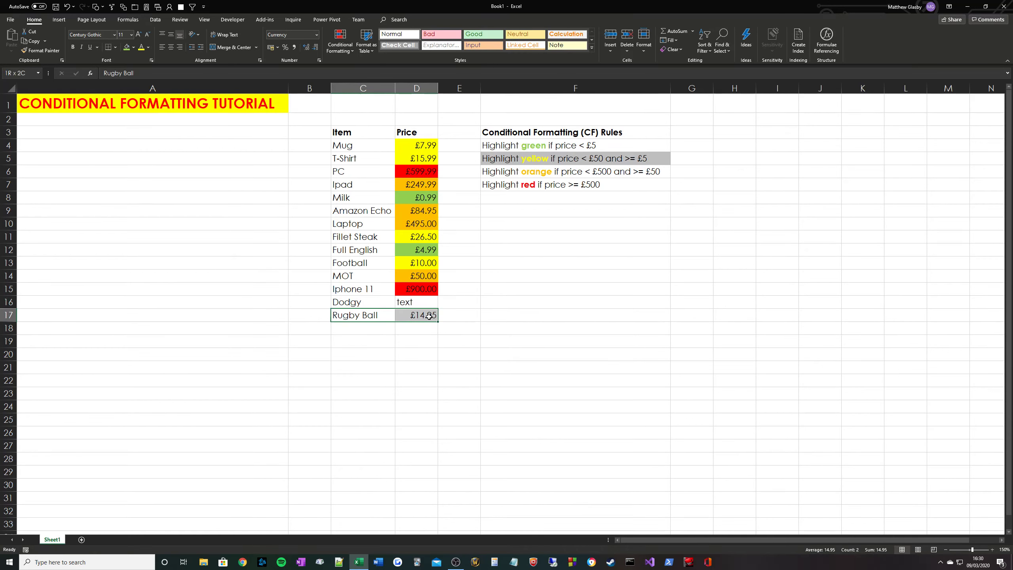
Review the conditional formatting rules of the whole worksheet and compare their applied ranges with the Rugby Ball price cell D17
click(420, 317)
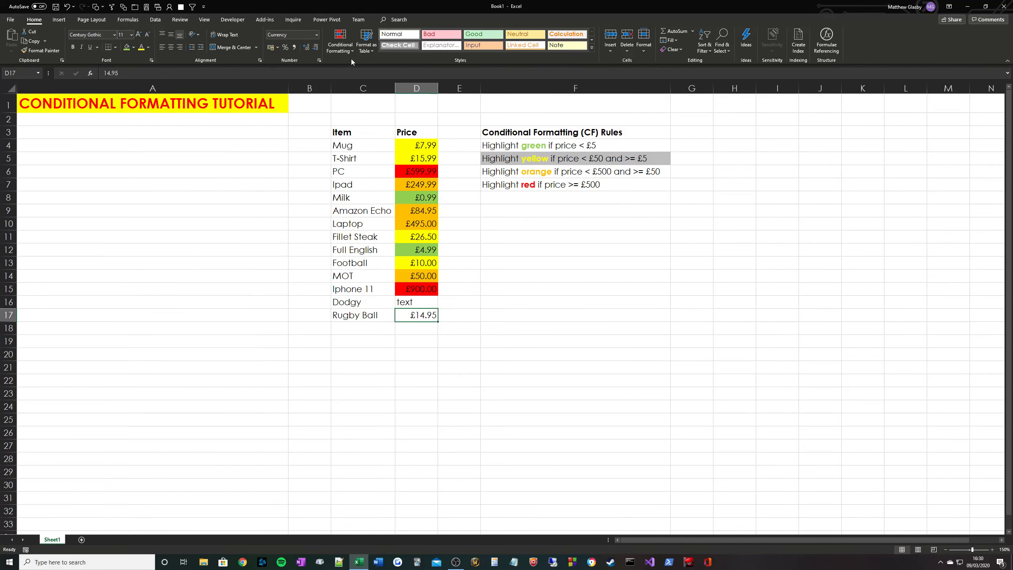
click(336, 48)
click(367, 181)
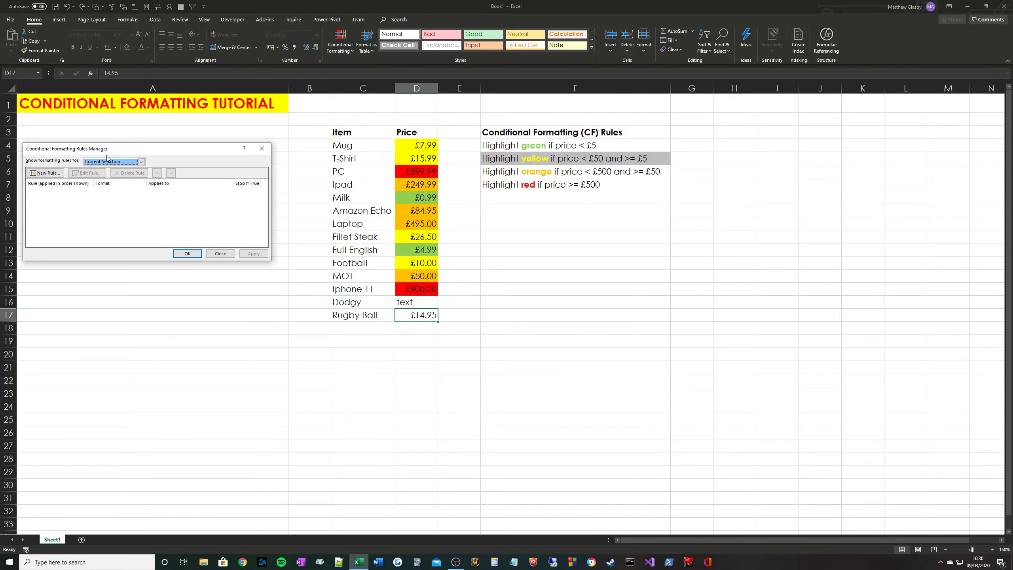
click(112, 162)
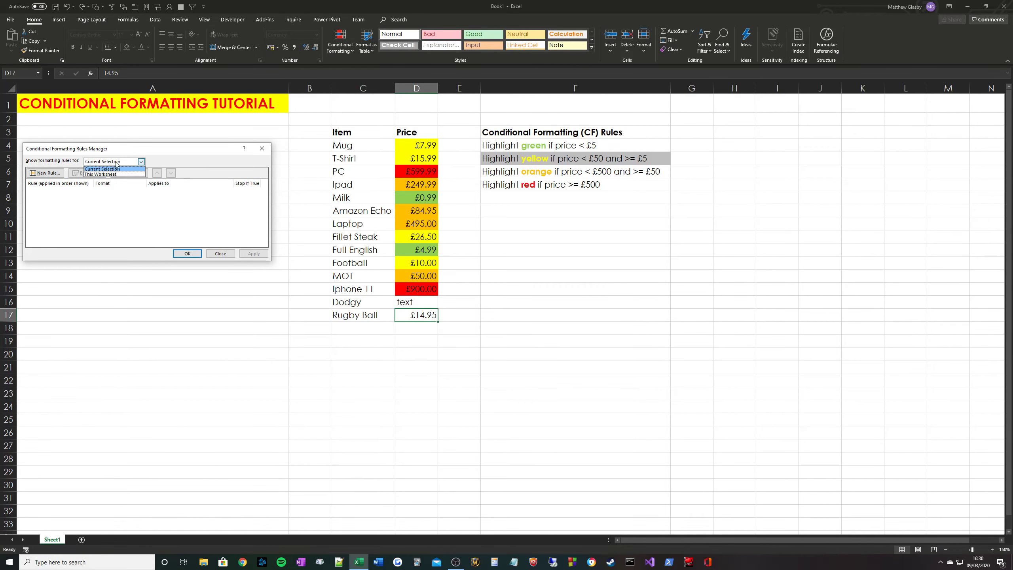
click(114, 174)
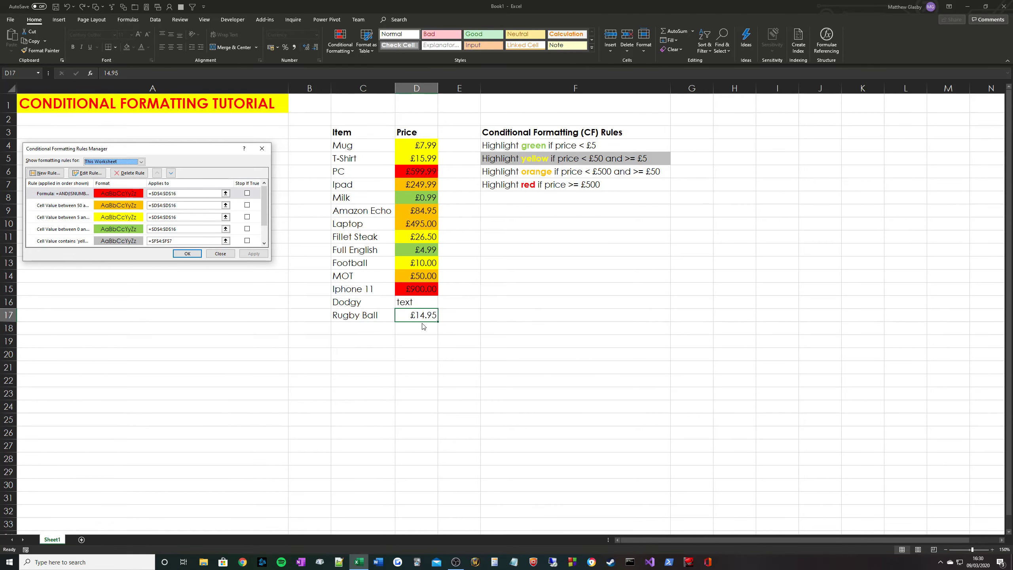
click(214, 254)
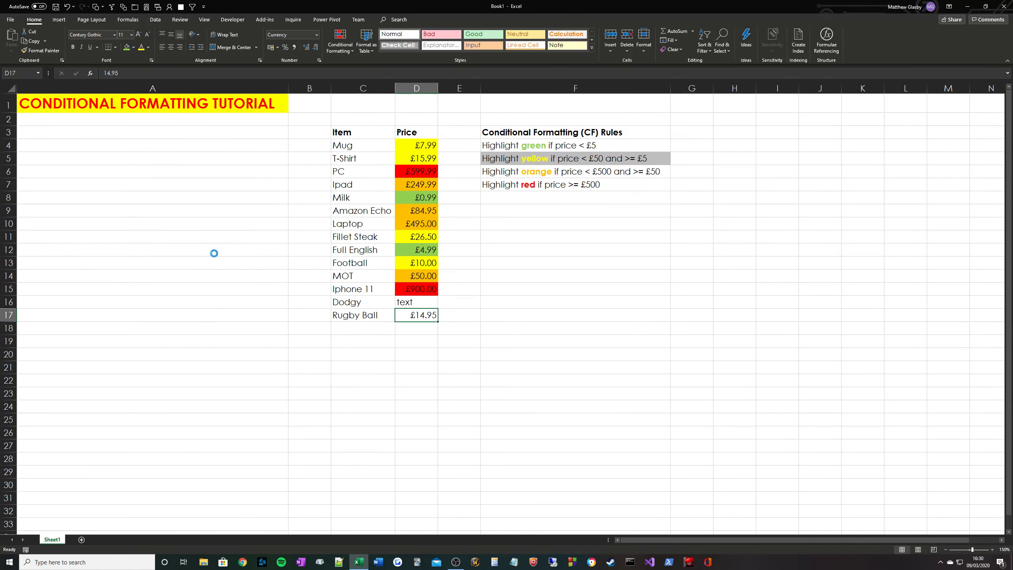
Delete the Rugby Ball item and its price from row 17 below the Dodgy item
key(Delete)
key(Left)
key(Delete)
key(Right)
key(Up)
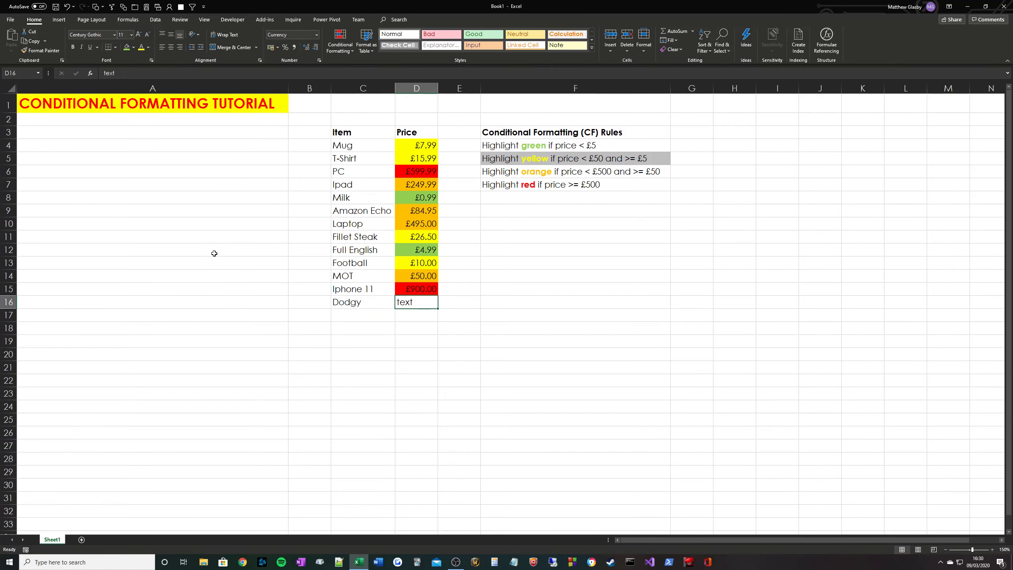
key(Up)
key(Left)
key(Up)
click(394, 235)
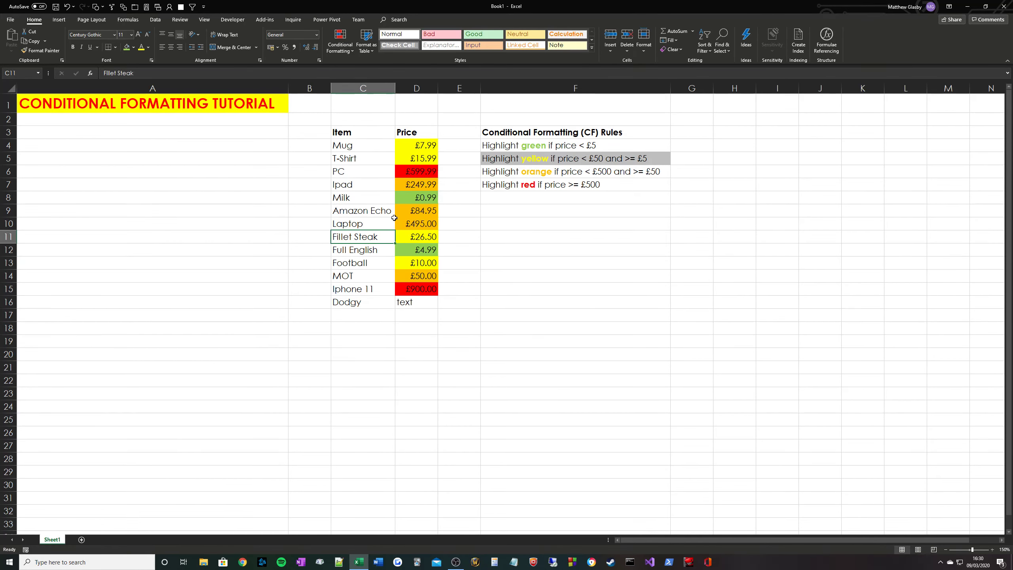
Convert the item and price list C3:D16 into a table with headers
drag(359, 132, 405, 291)
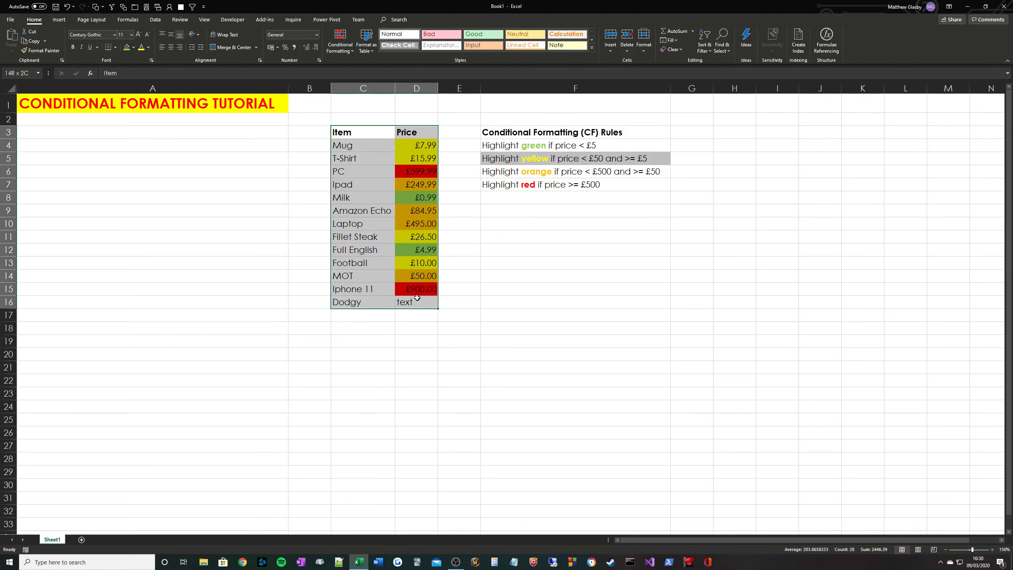
click(359, 174)
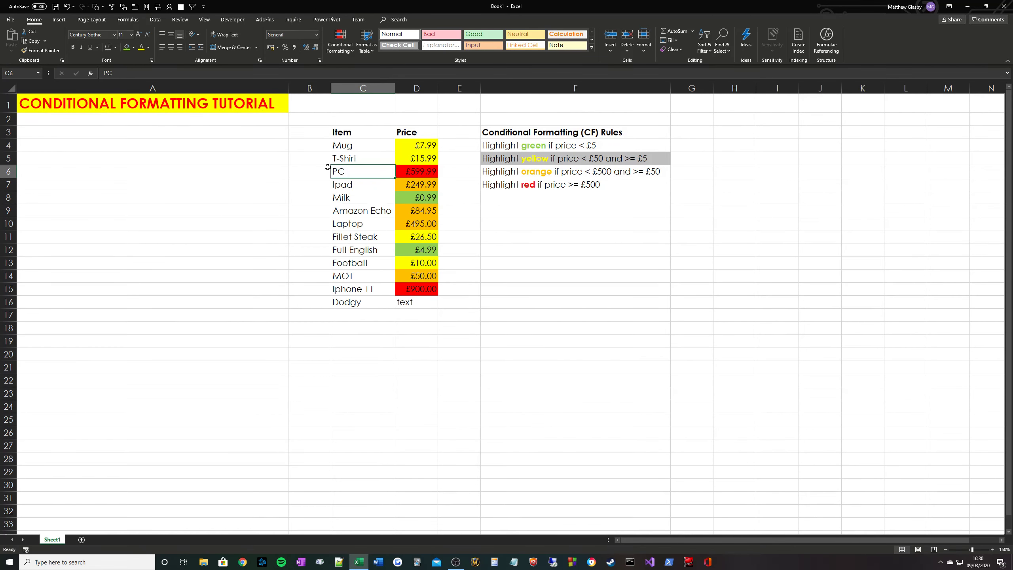
click(60, 20)
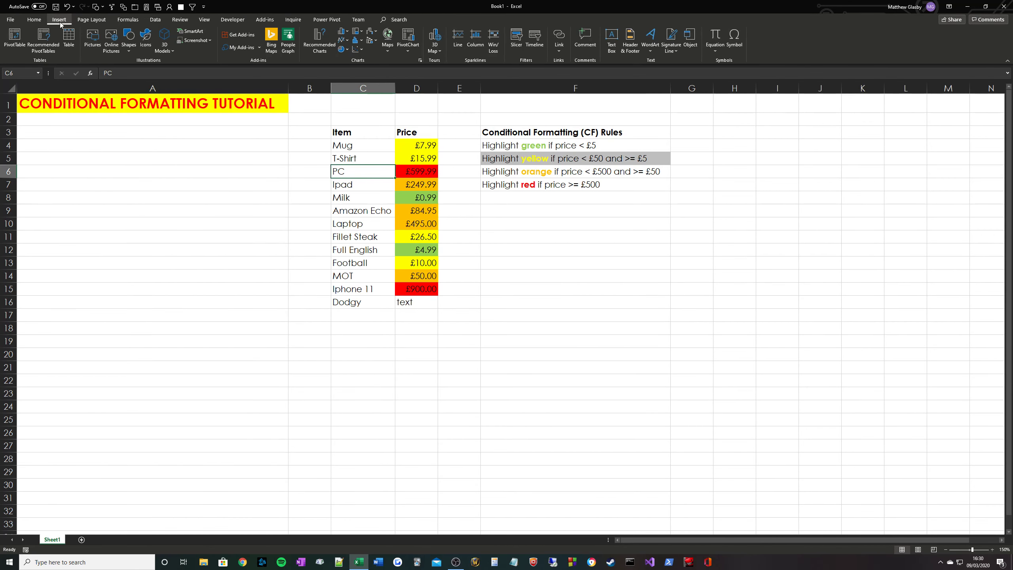
click(73, 43)
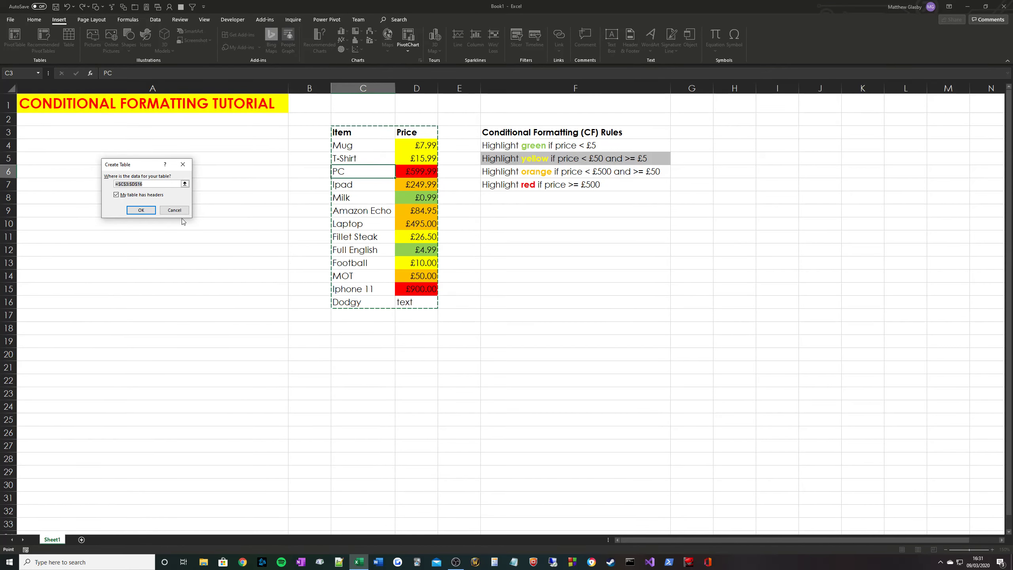
click(140, 210)
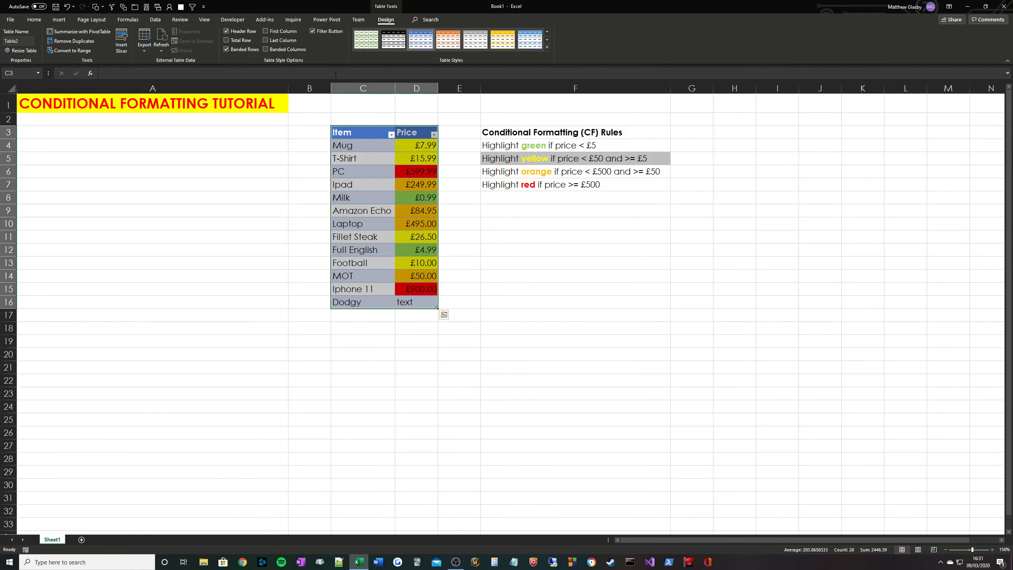
click(493, 276)
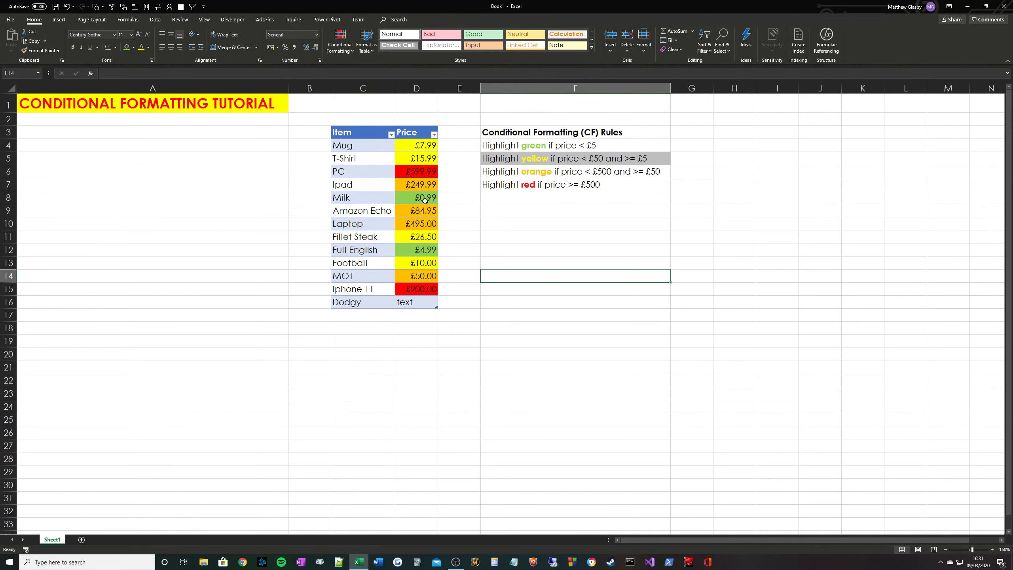
Restyle the items table with the first, plain style of the Light group
click(385, 210)
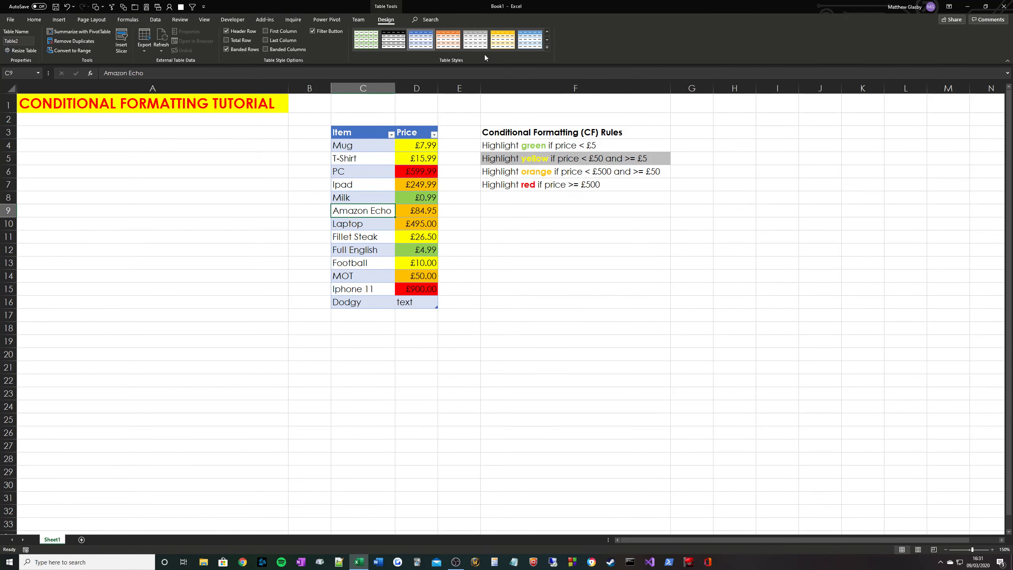
click(547, 47)
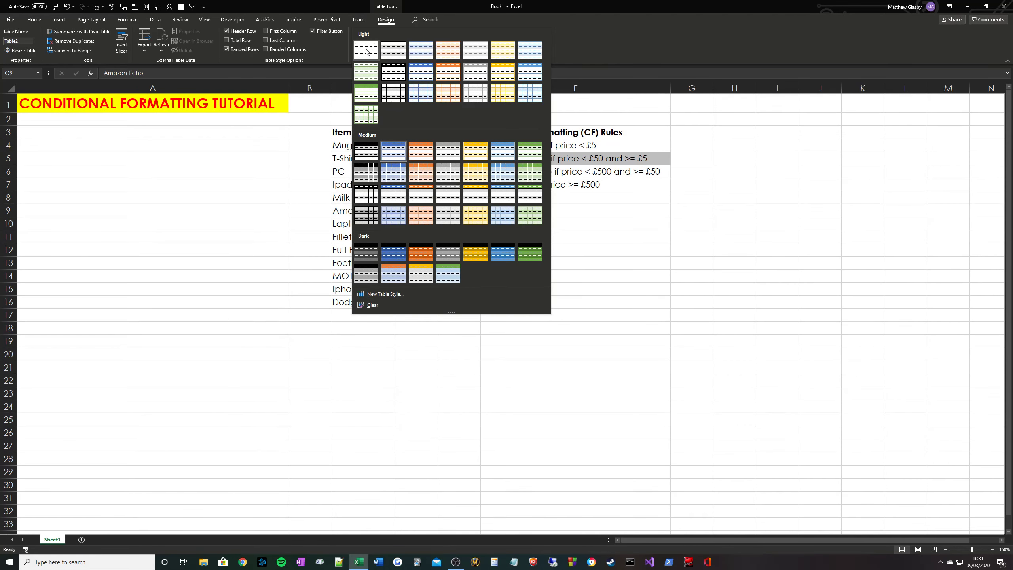
click(366, 51)
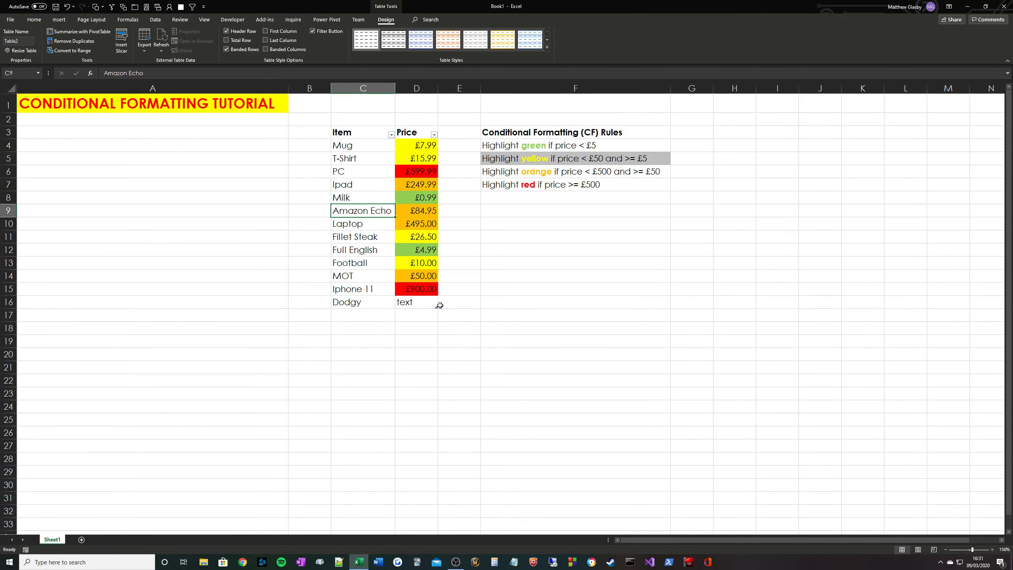
Select the whole items table, its Item entries, and its Price entries in turn
drag(359, 132, 417, 302)
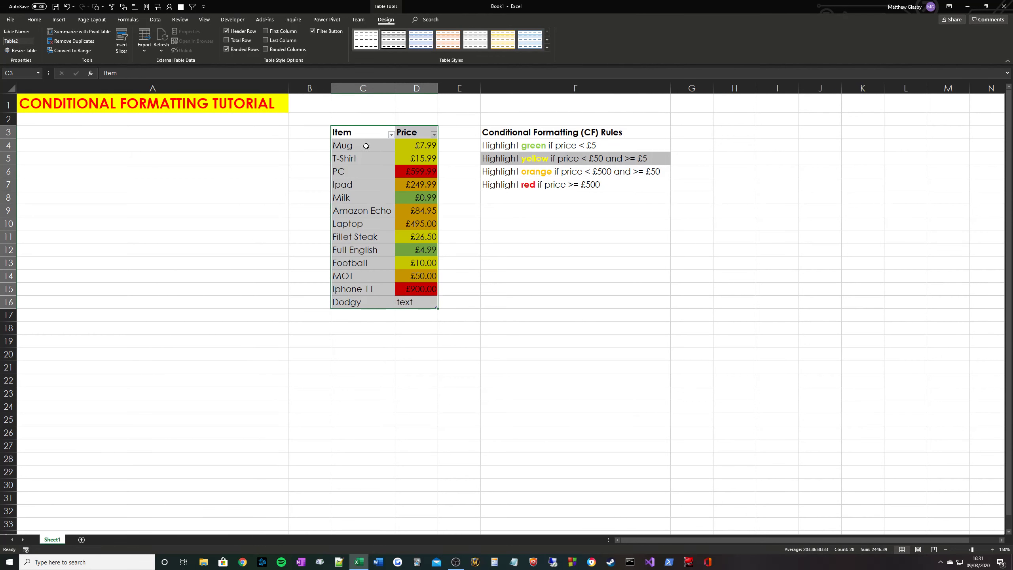
click(359, 129)
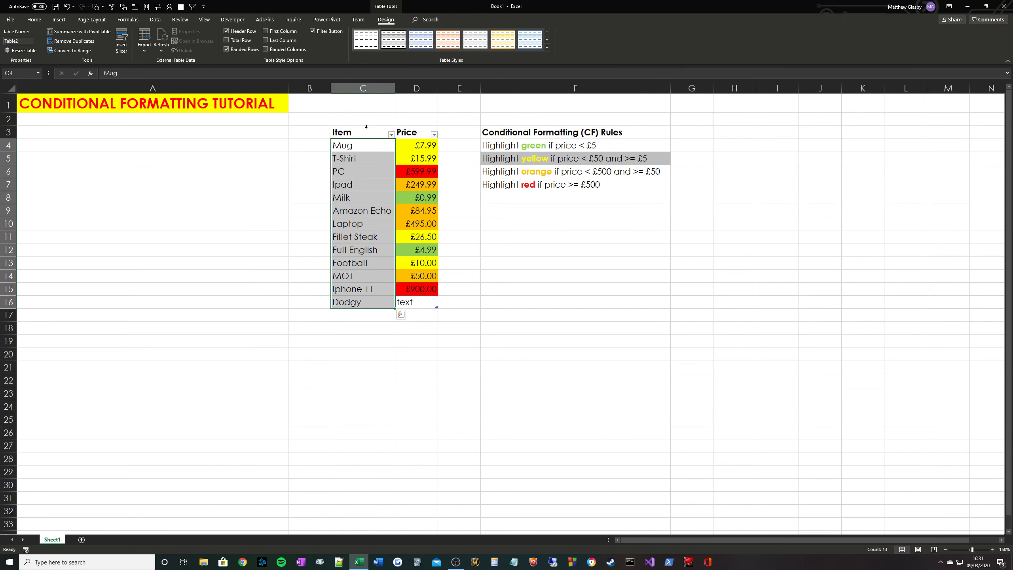
click(414, 127)
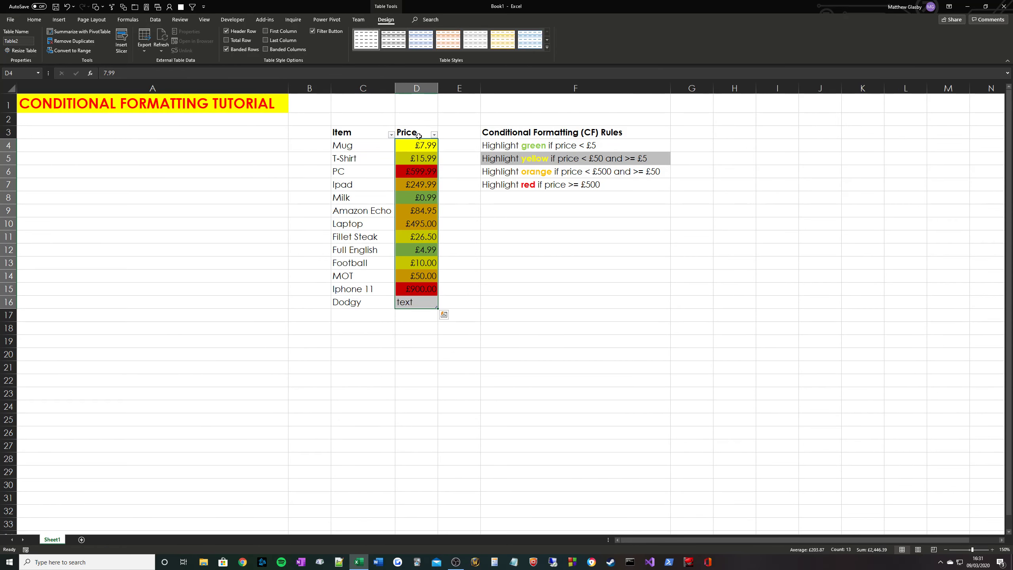
Add a new table row below Dodgy with the item "Rugby Ball" and a price of 14.99
click(415, 302)
key(Tab)
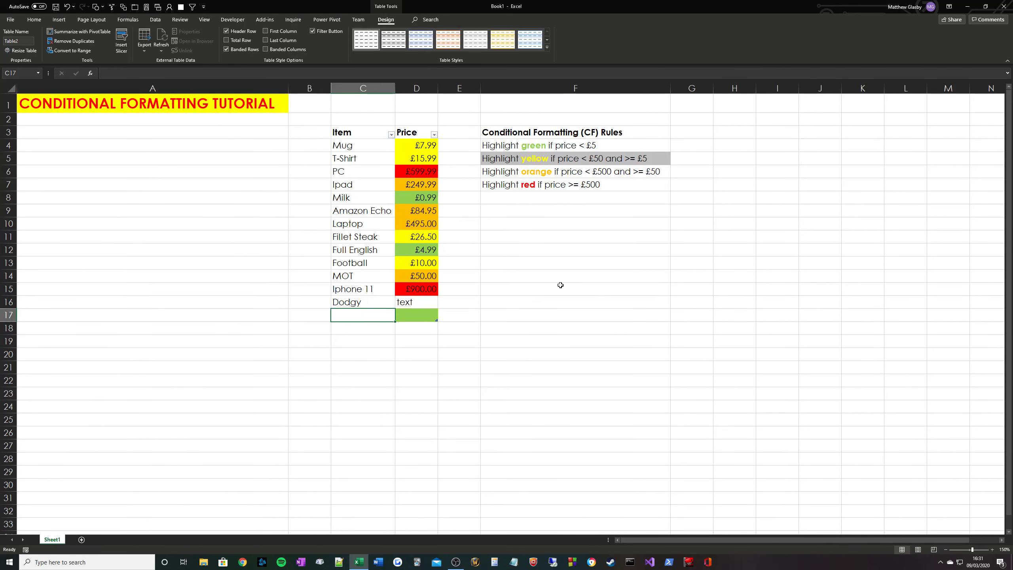
text(Rugby )
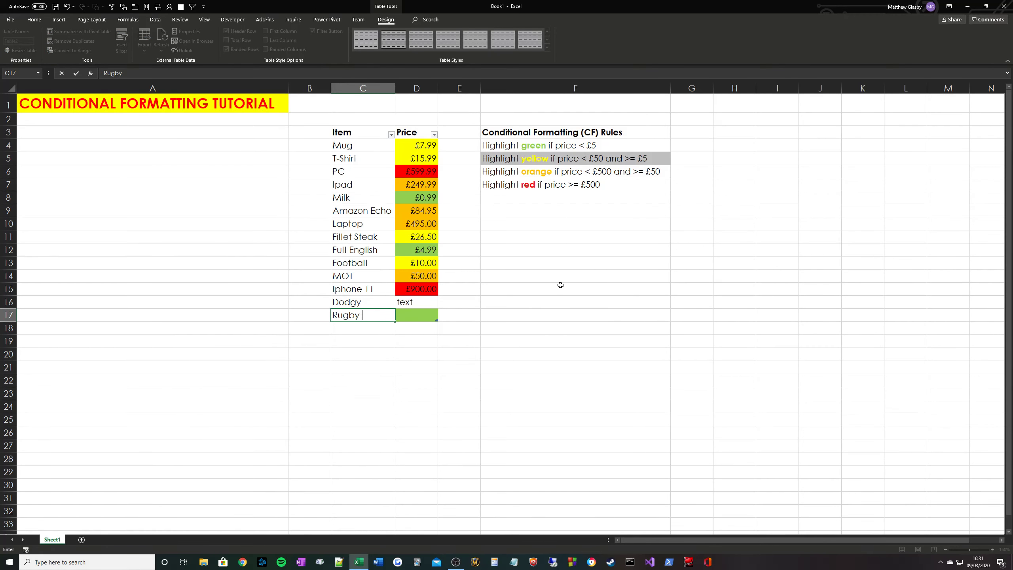
text(Ball)
key(Tab)
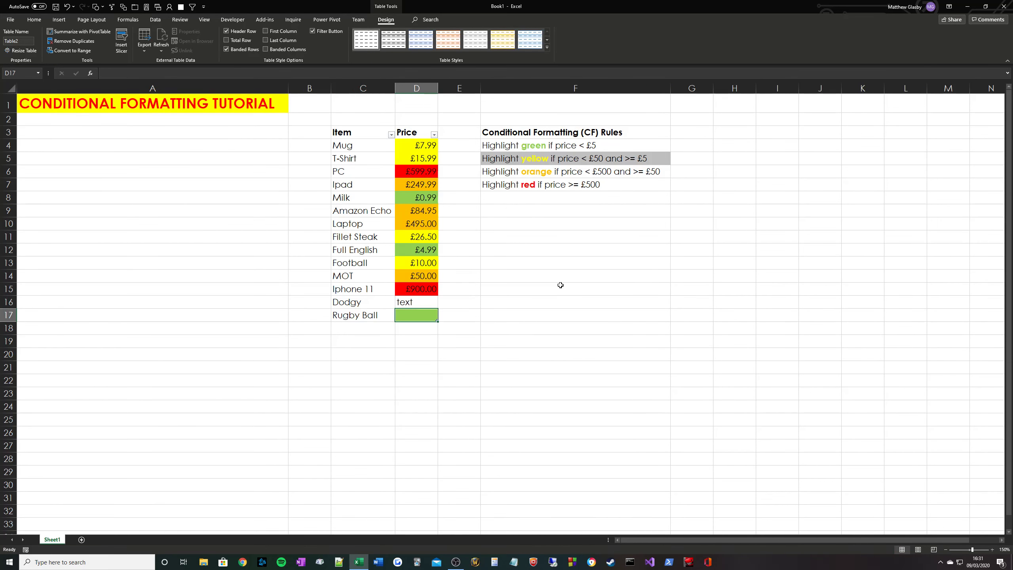
text(14.99)
key(Return)
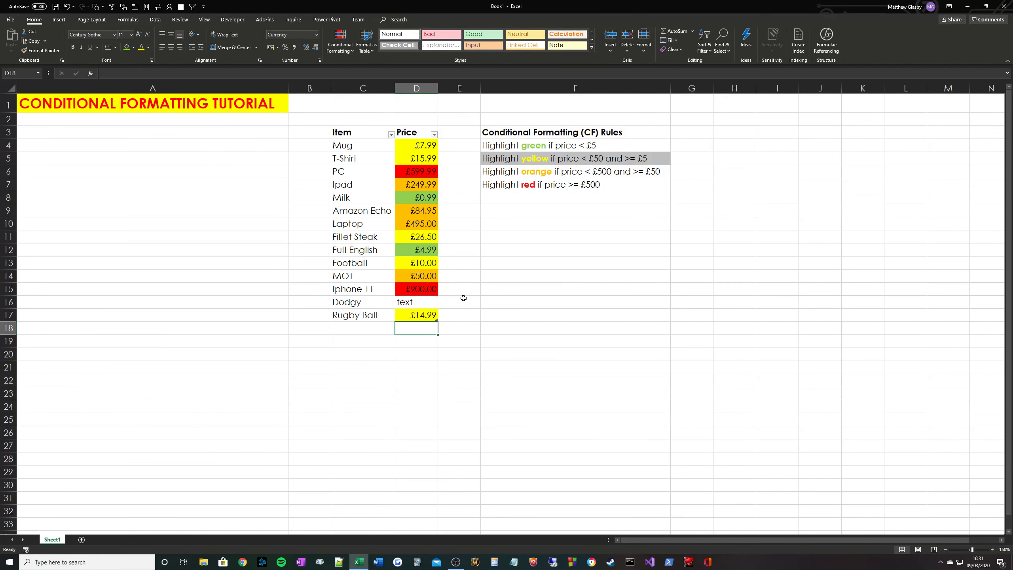
Add another table row below Rugby Ball with the item "Skittles" and a price of 0.6
click(437, 317)
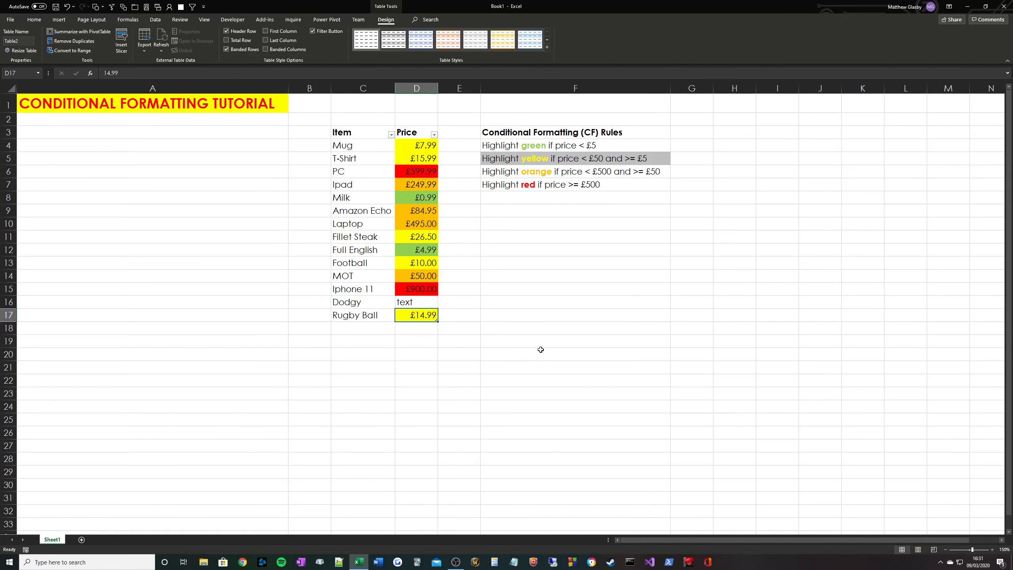
key(Tab)
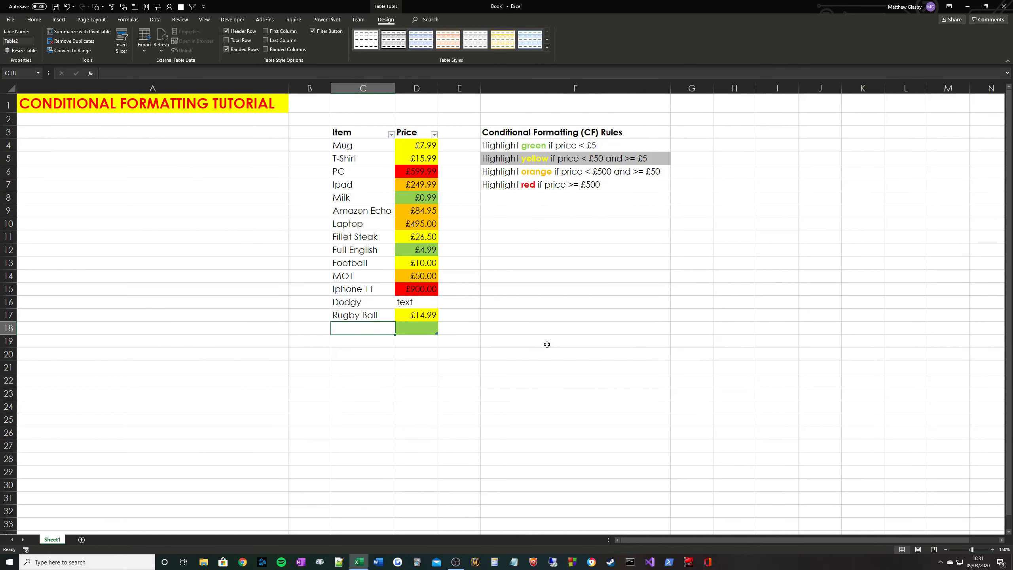
text(Skittles)
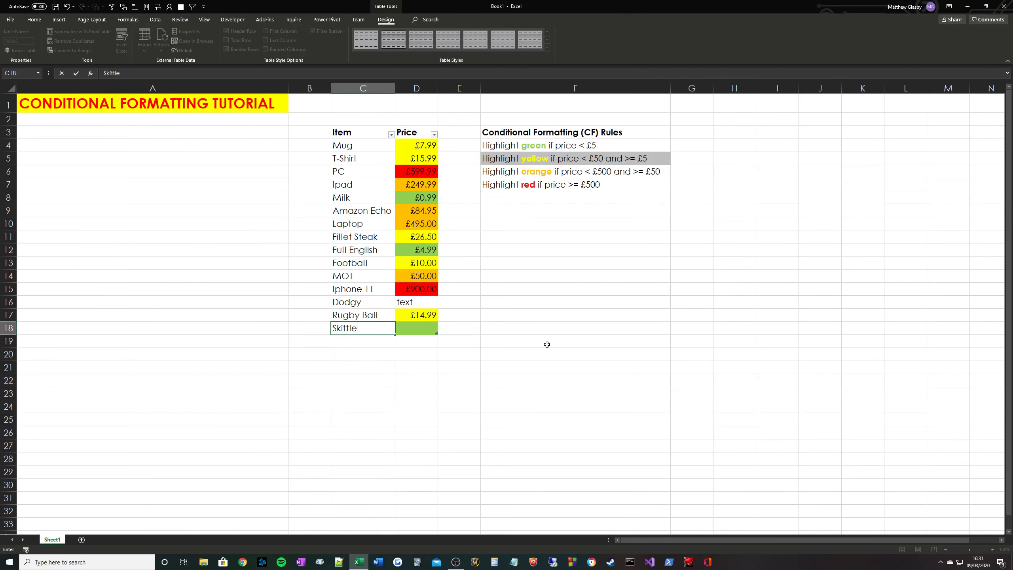
key(Tab)
key(BackSpace)
text(0.0)
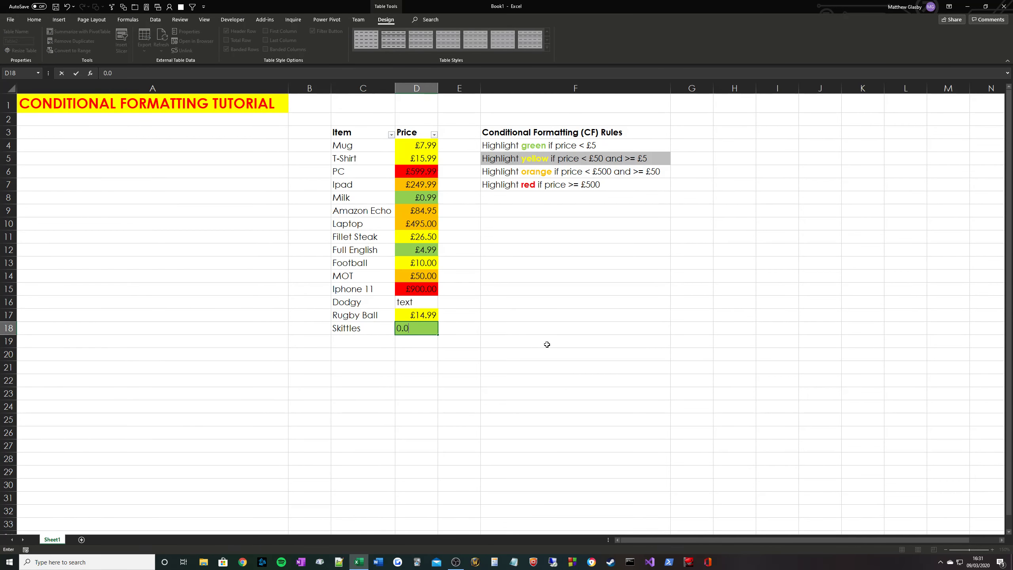
key(BackSpace)
text(6)
key(Return)
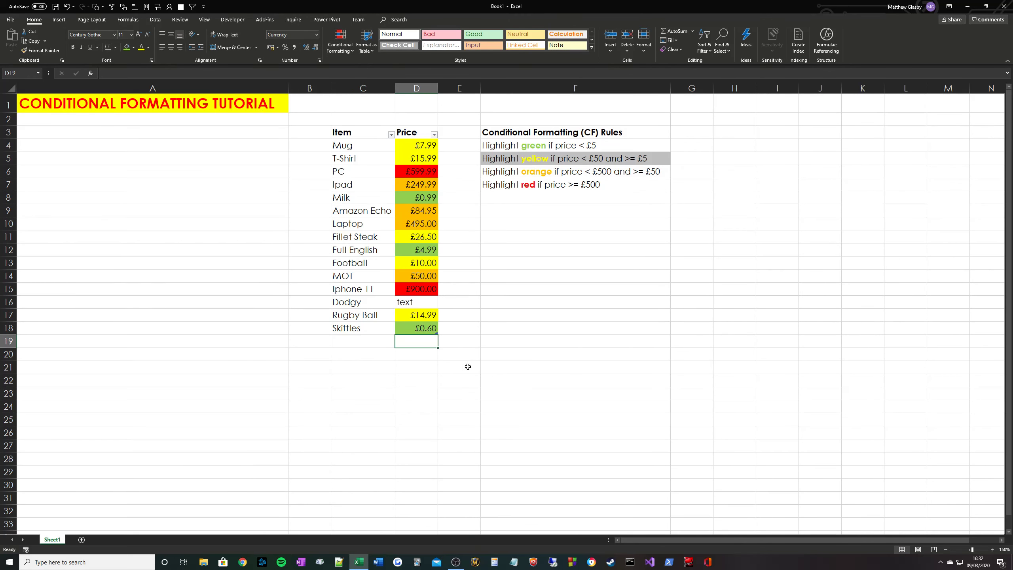
Add a further table row below Skittles with the item "Flowers", leaving its price empty
click(415, 329)
key(Tab)
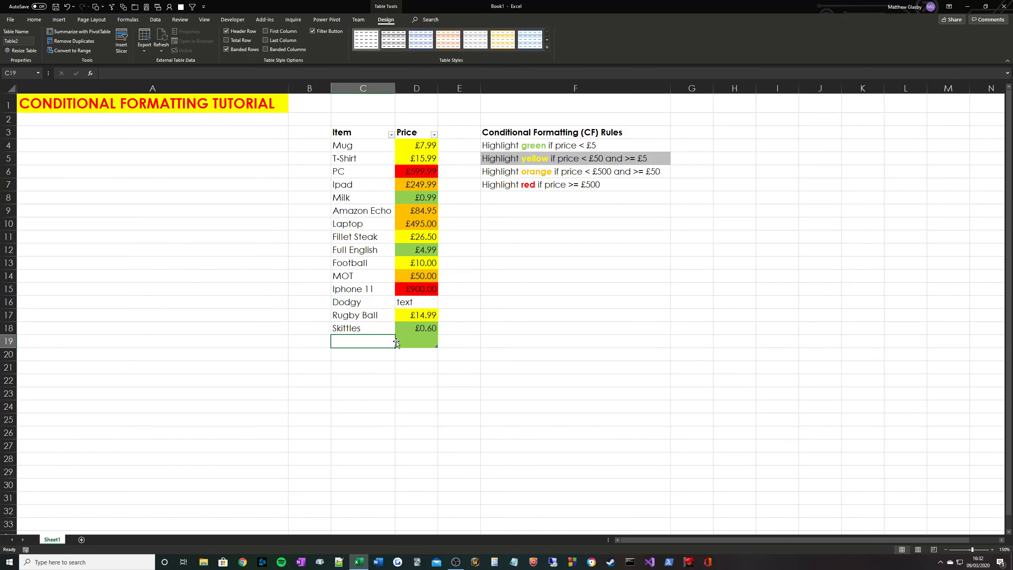
click(430, 349)
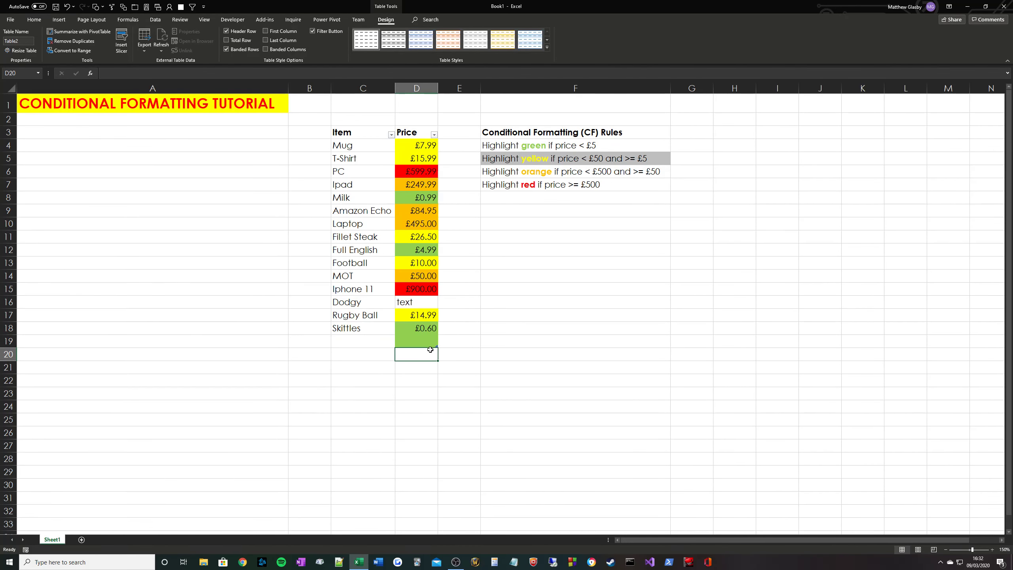
click(429, 343)
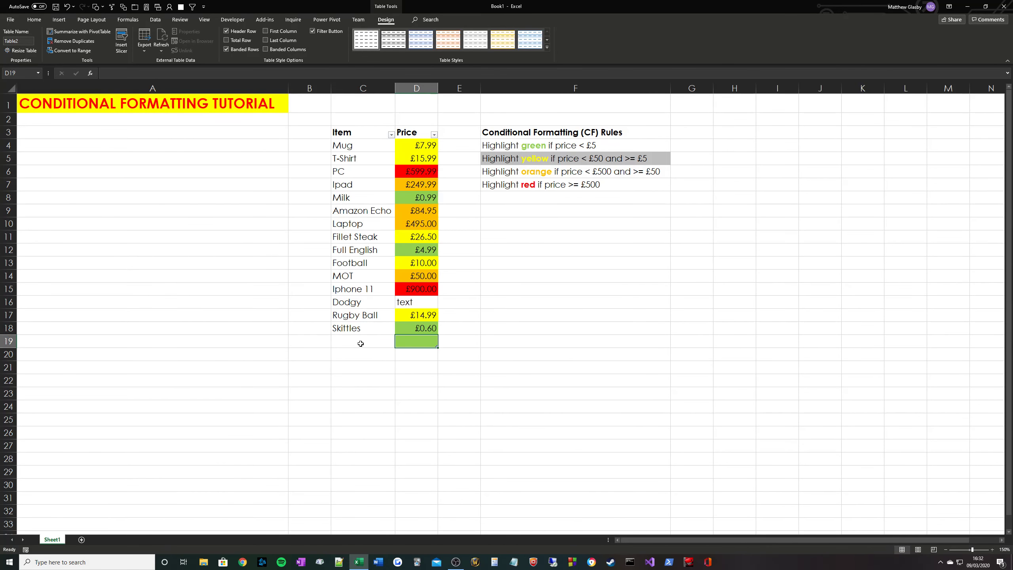
click(347, 344)
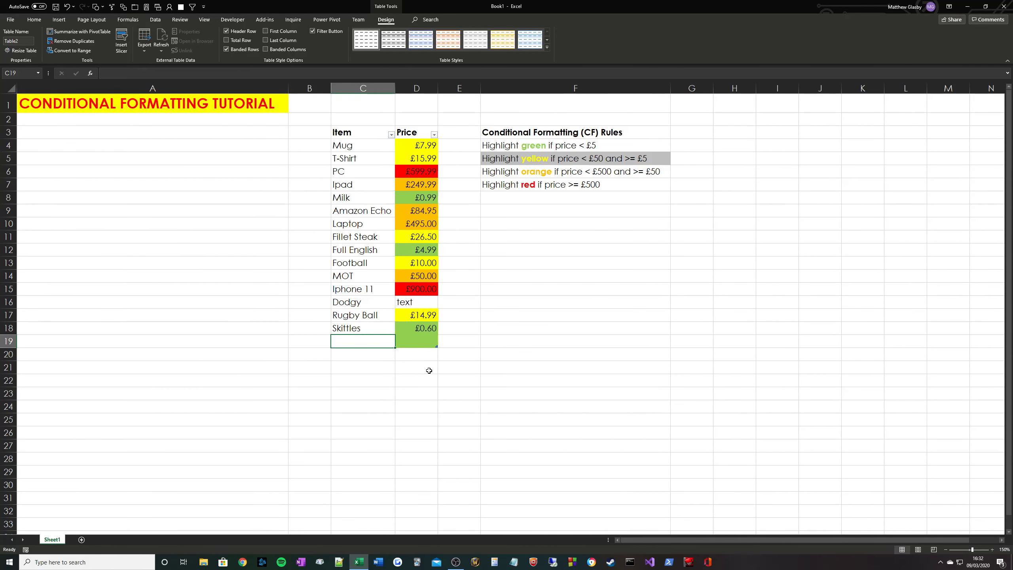
text(Flowers)
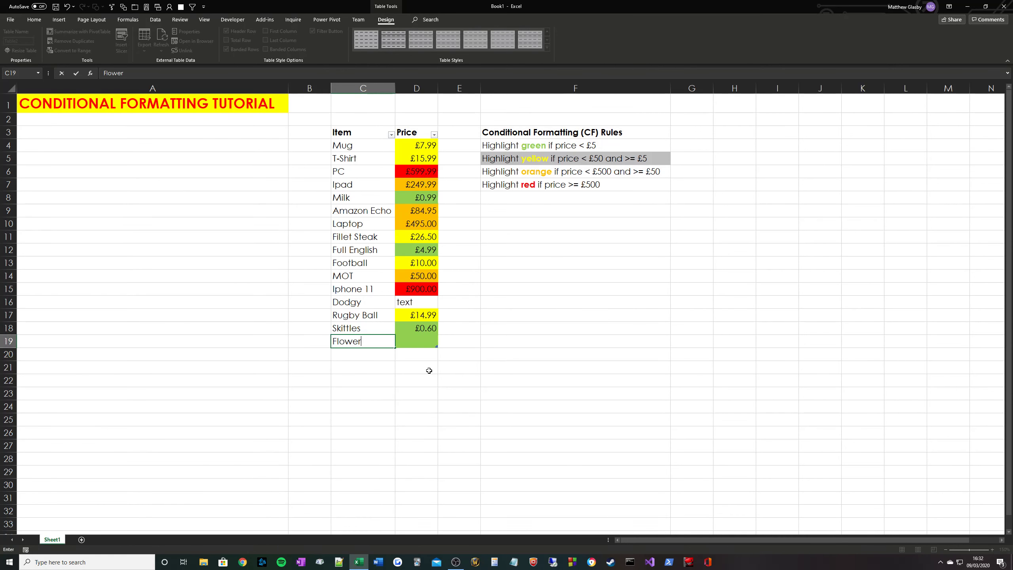
key(Return)
Switch the green conditional formatting rule on the table's Price cells to the rule type that uses a formula
key(Up)
key(Right)
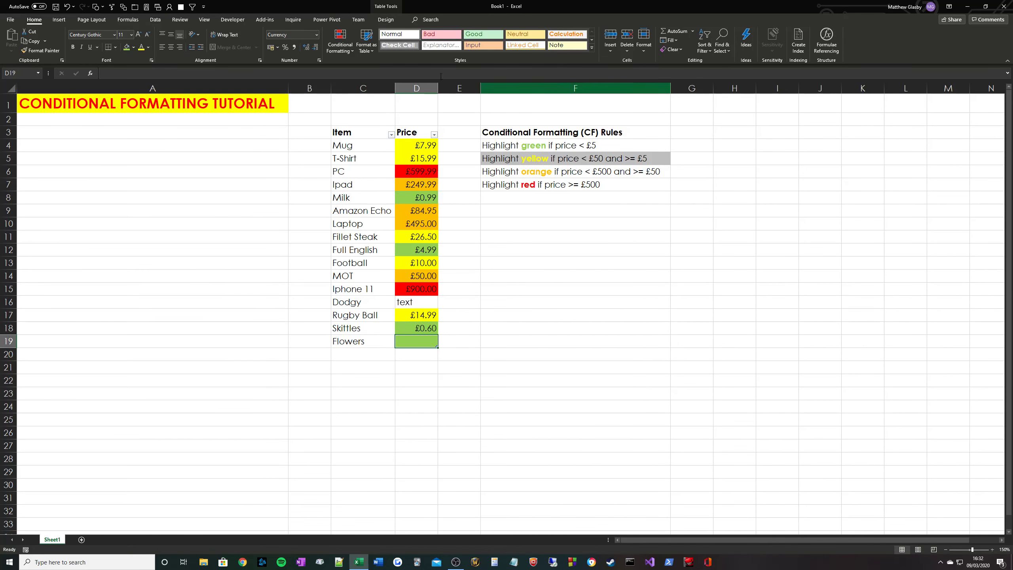
click(340, 40)
click(356, 182)
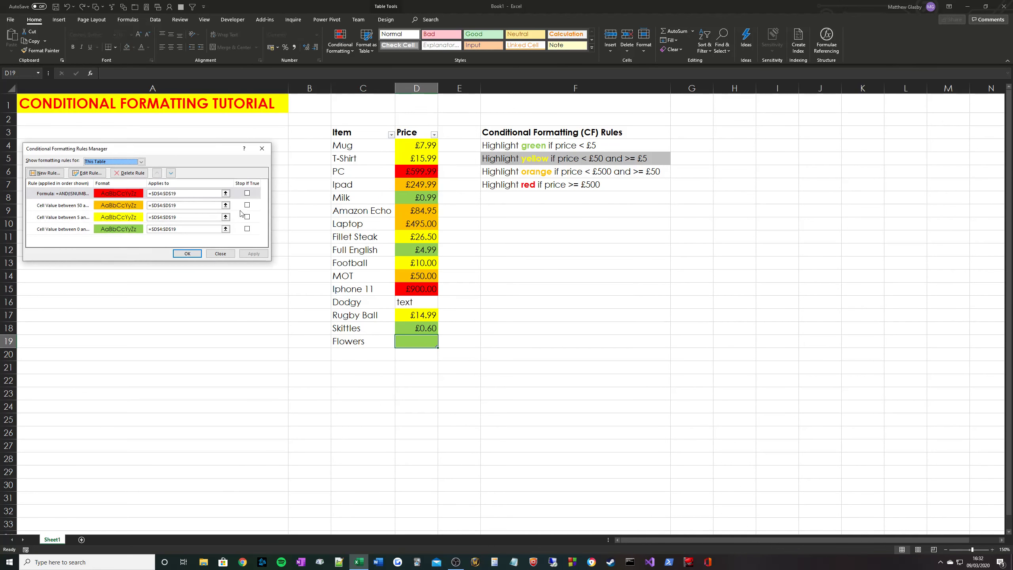
click(88, 229)
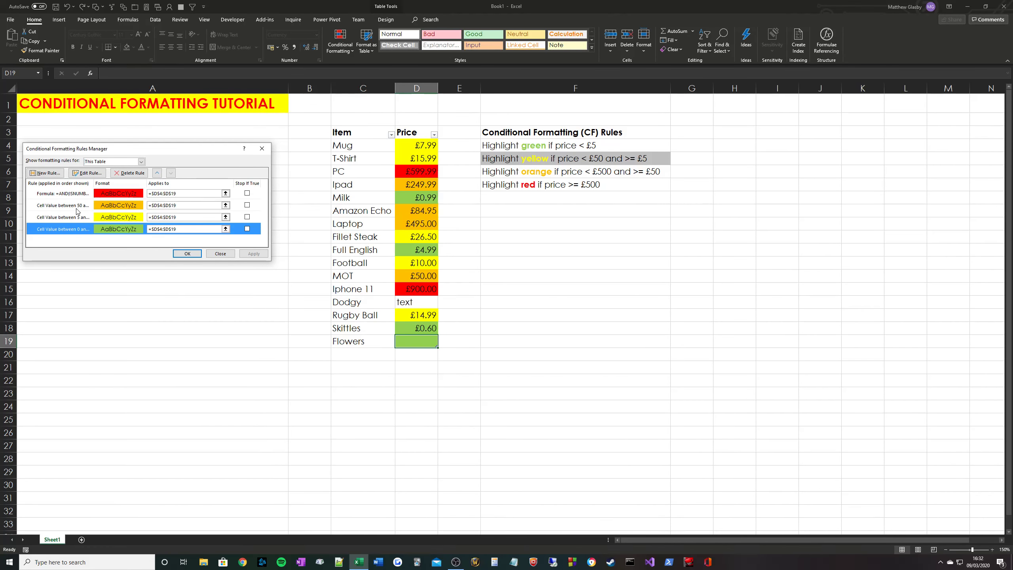
click(86, 173)
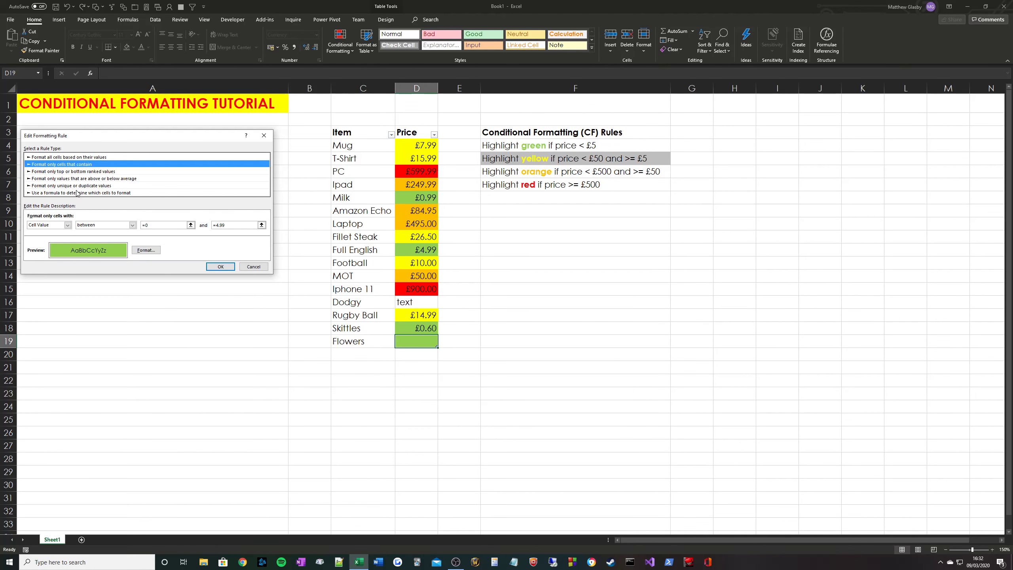
click(78, 192)
Set the green rule's formula to =AND(D4>0,D4<5) and apply it to the Price cells
click(65, 225)
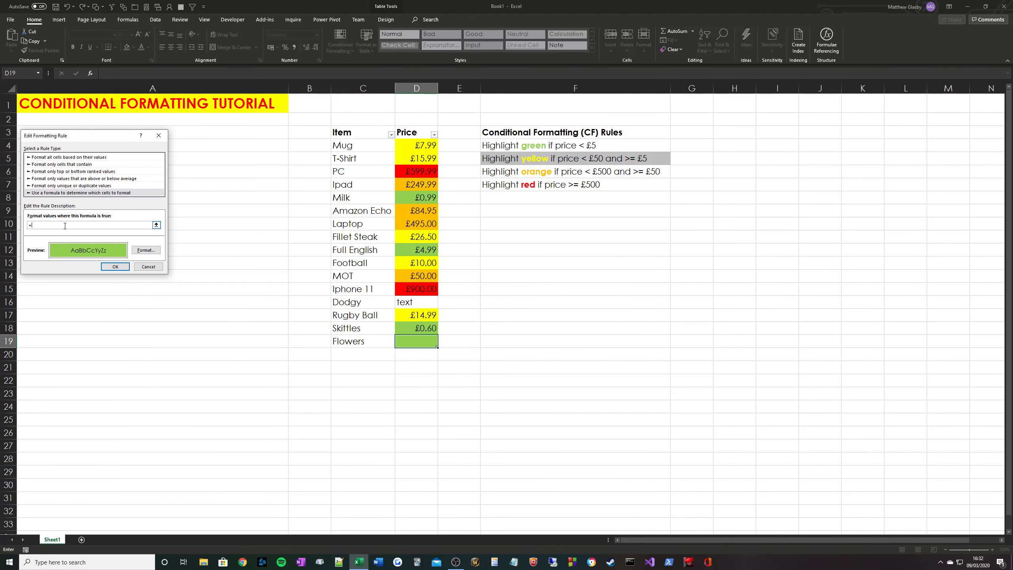
text(=AND(D4>0,D4<=5)
click(62, 225)
key(Delete)
click(115, 266)
click(180, 255)
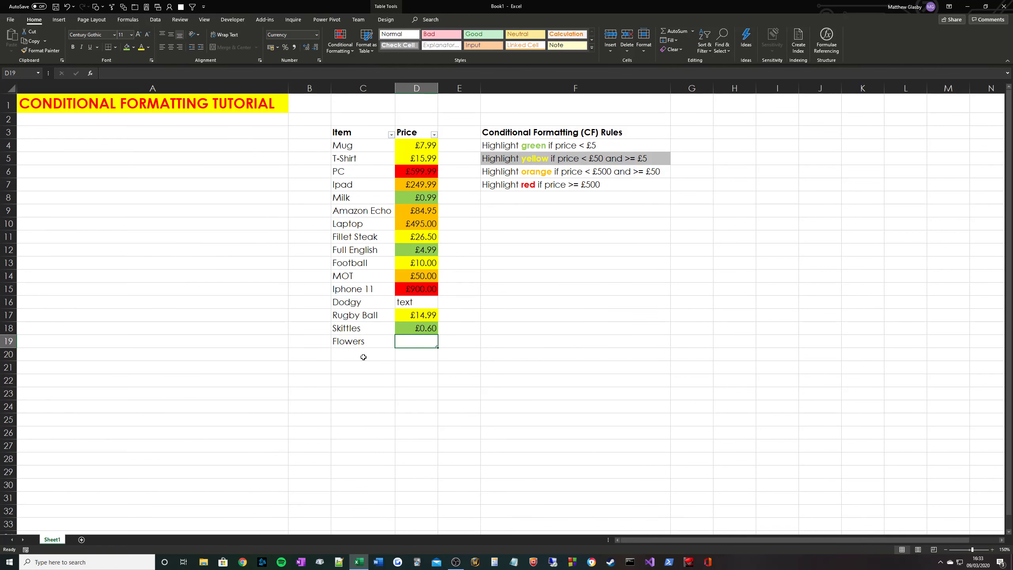
Append empty rows to the table below Flowers, extending it down to row 27
key(Down)
key(Down)
click(425, 339)
key(Tab)
key(Tab)
key(Tab)
key(Tab)
key(Tab)
key(Tab)
key(Tab)
key(Tab)
key(Tab)
key(Tab)
key(Tab)
key(Tab)
key(Tab)
key(Tab)
key(Tab)
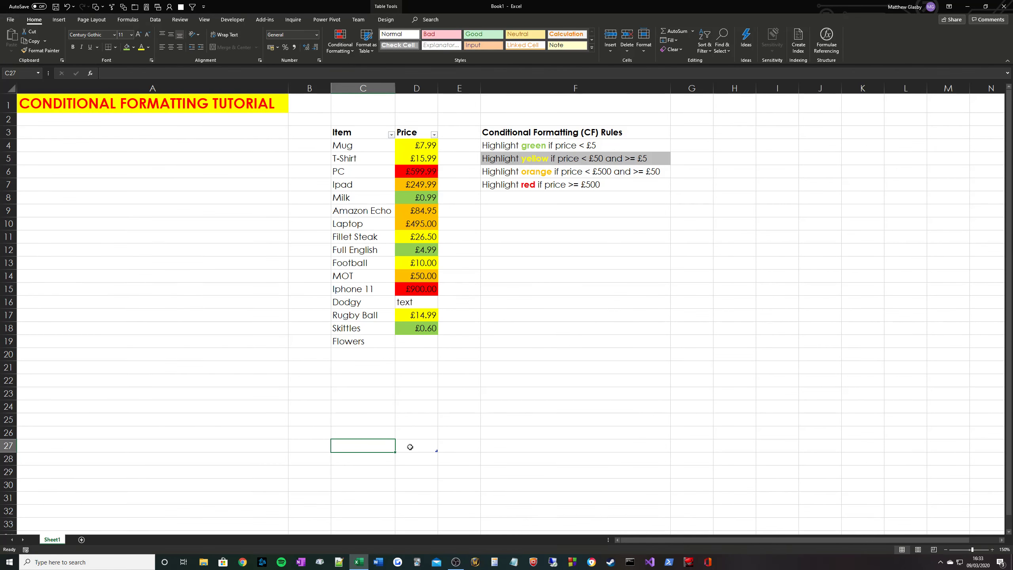
Delete the empty table rows 20 to 27 below Flowers
drag(421, 444, 378, 355)
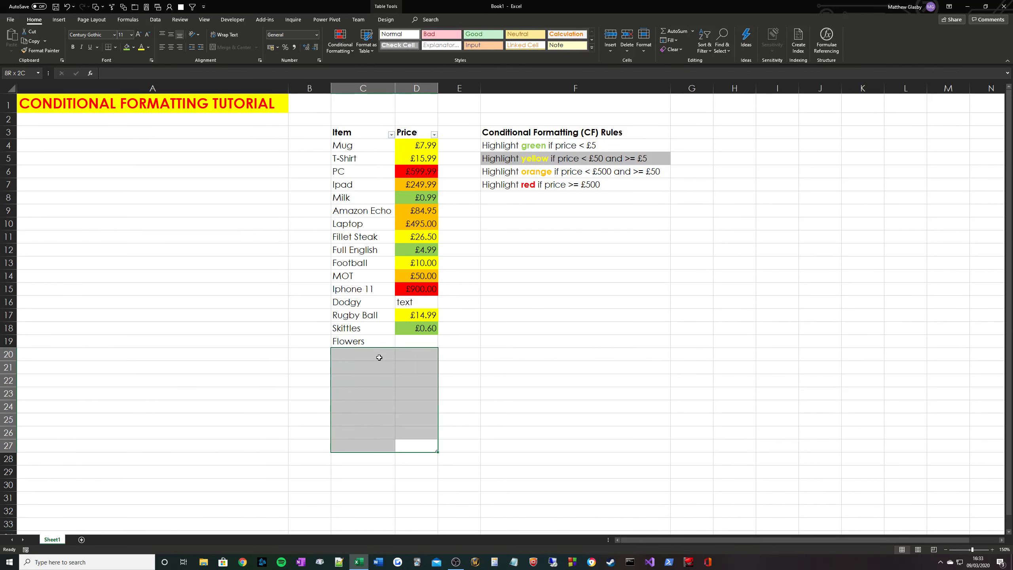
right_click(380, 374)
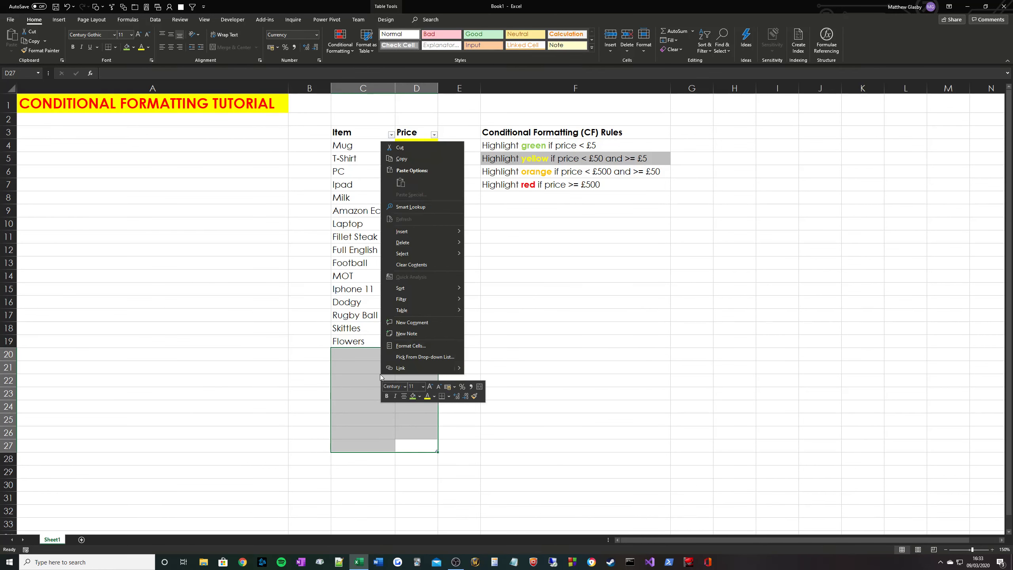
mouse_move(417, 244)
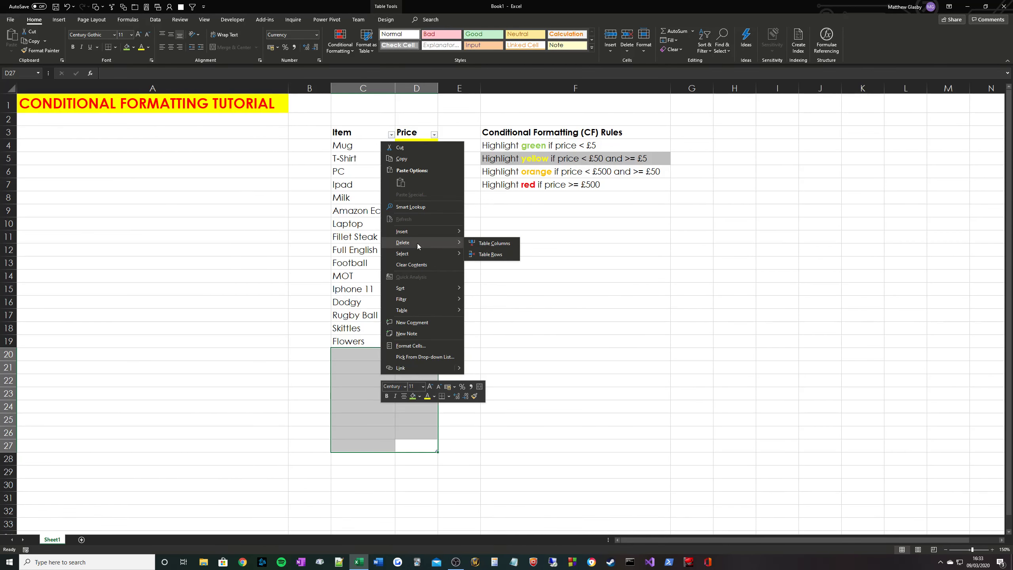
click(499, 255)
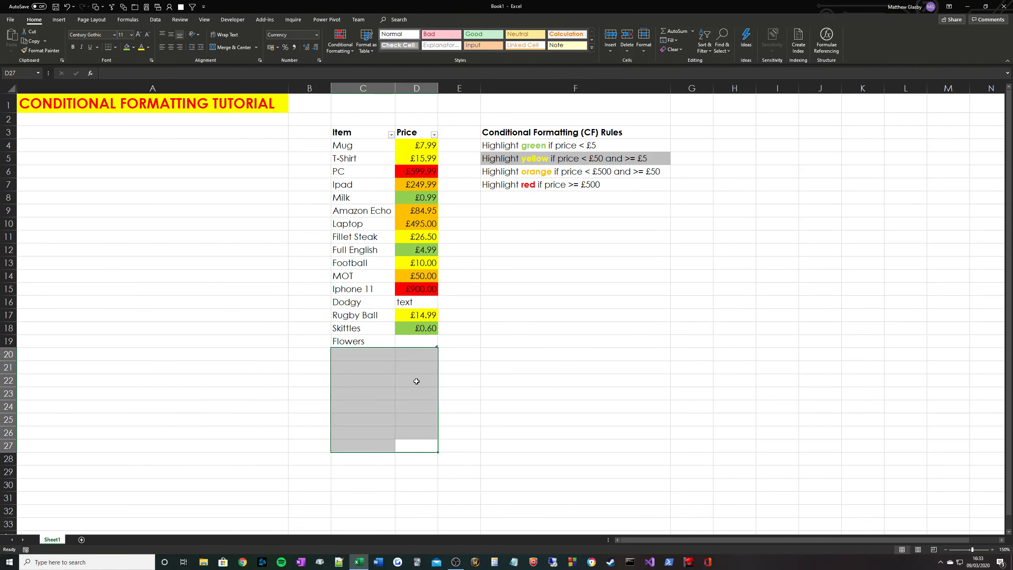
click(414, 406)
Select the Price entries from Mug to Flowers, and the text entry in Dodgy's price cell
click(423, 339)
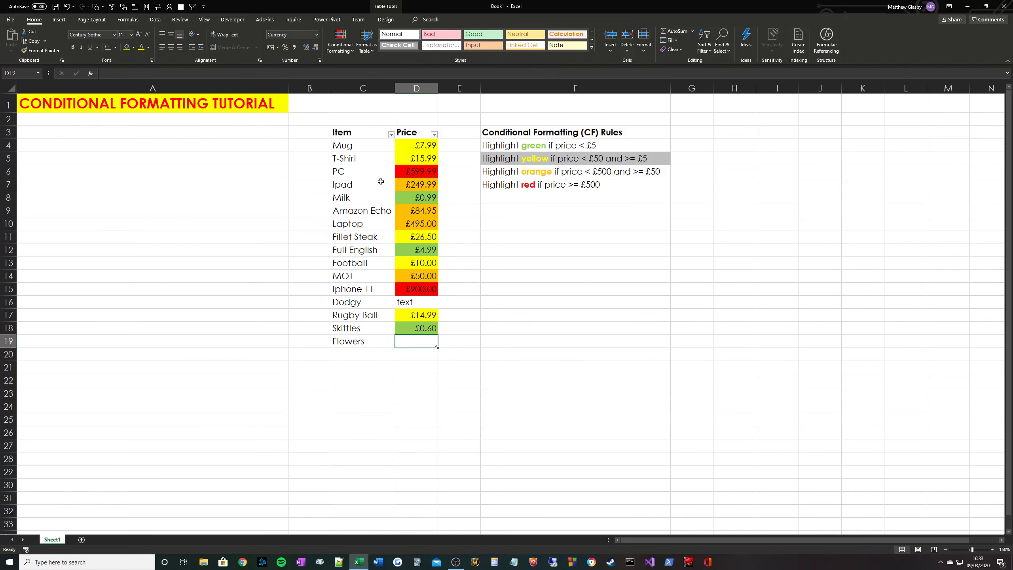
drag(416, 145, 417, 341)
click(414, 302)
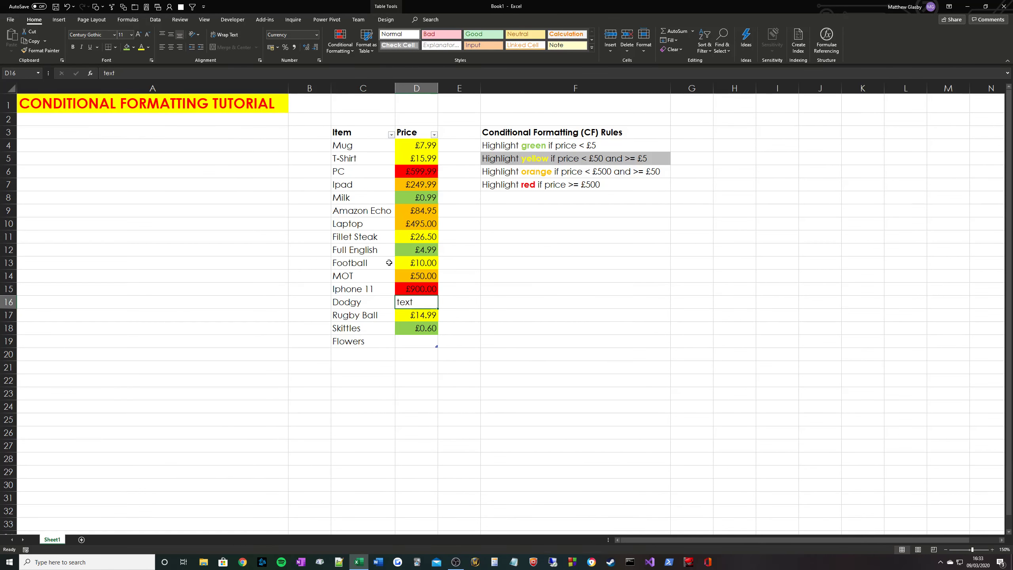
click(380, 259)
click(402, 306)
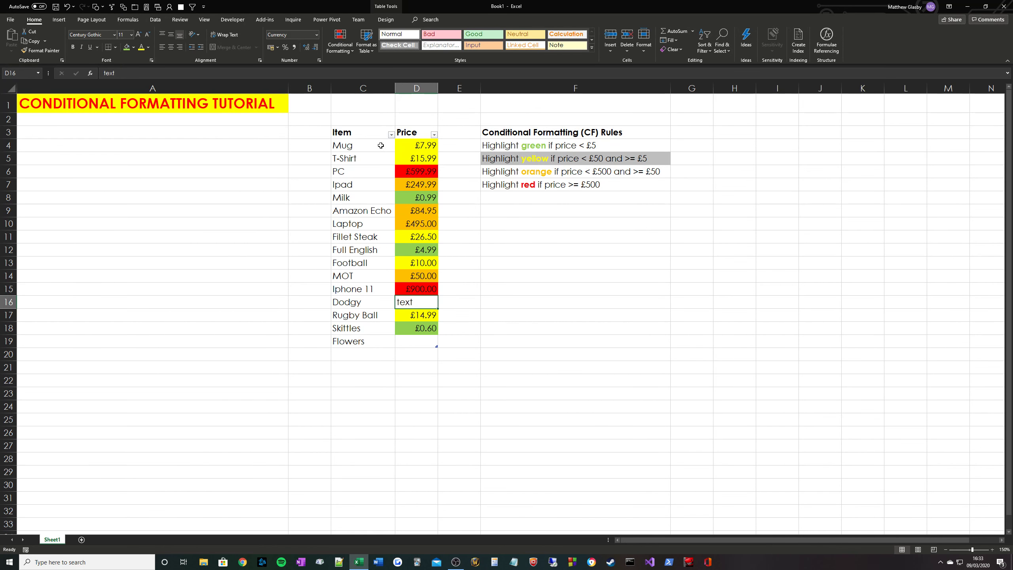
Examine the formula of the red conditional formatting rule for the Price cells, and close the rule settings without changes
click(340, 40)
click(357, 182)
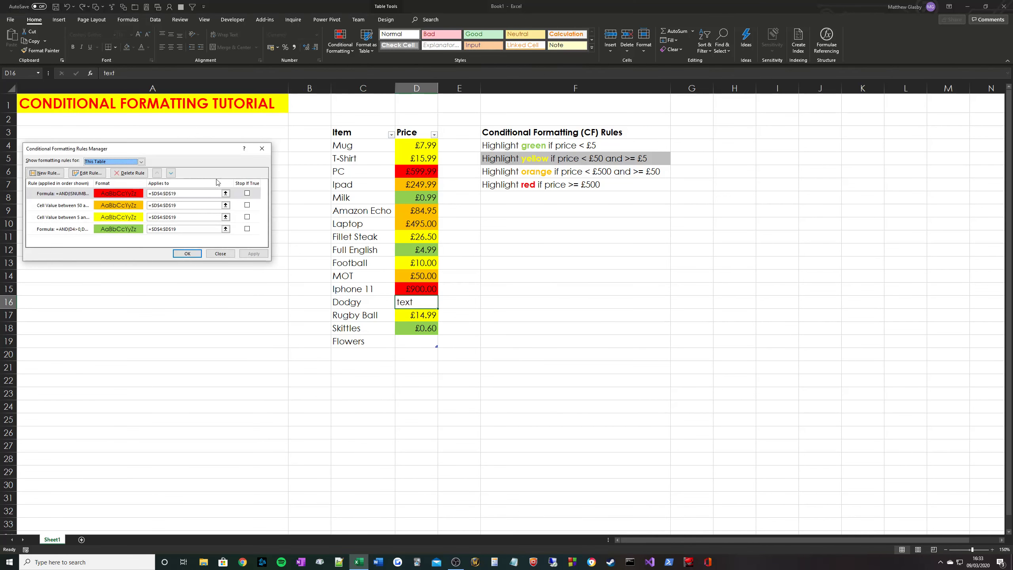
click(65, 197)
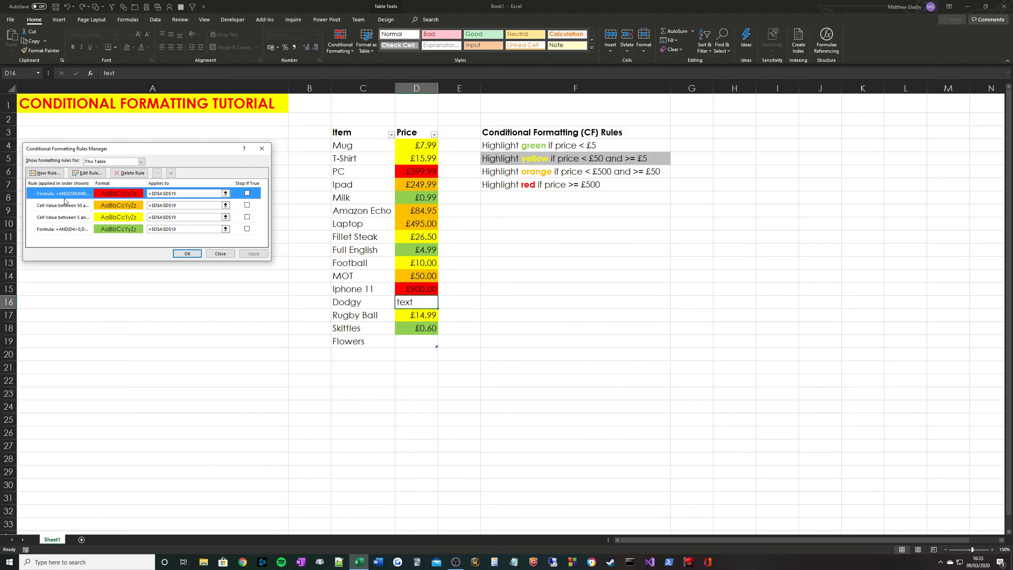
click(87, 173)
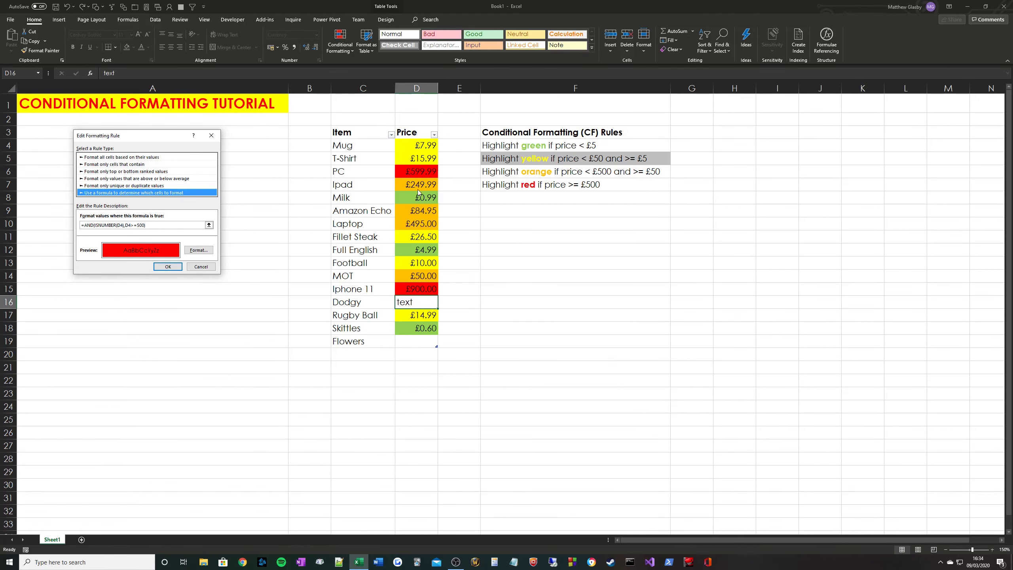
click(201, 267)
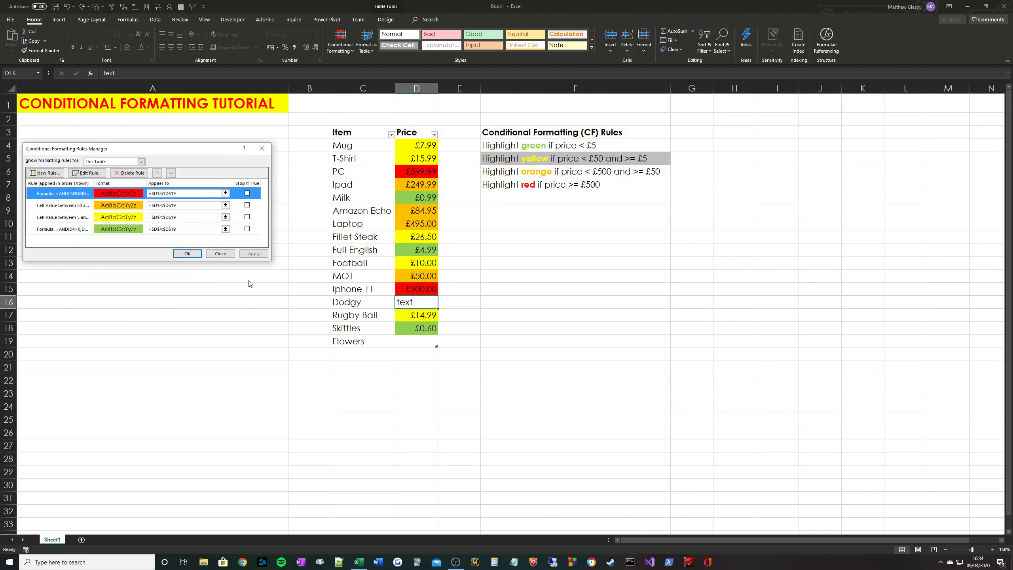
click(190, 254)
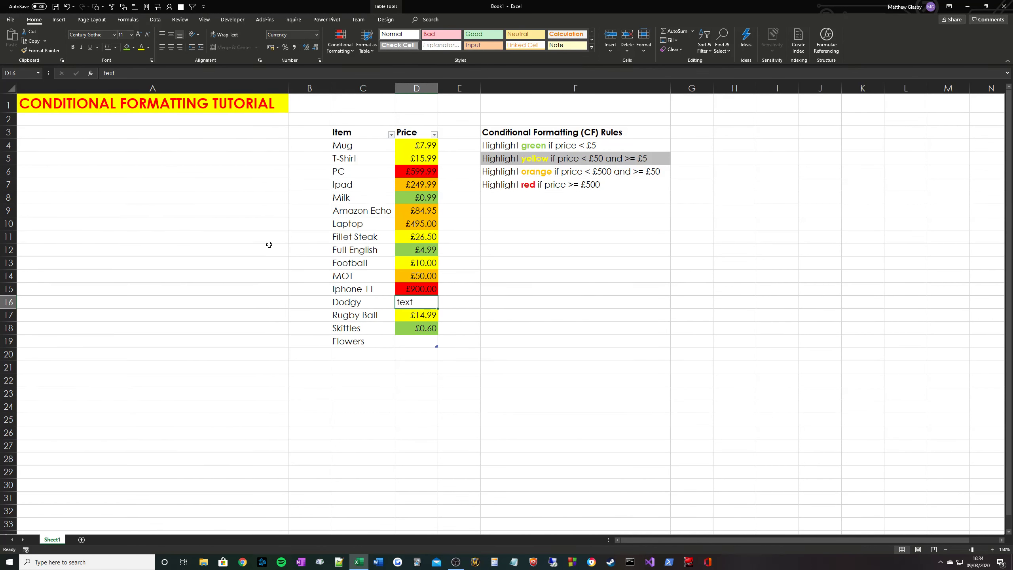